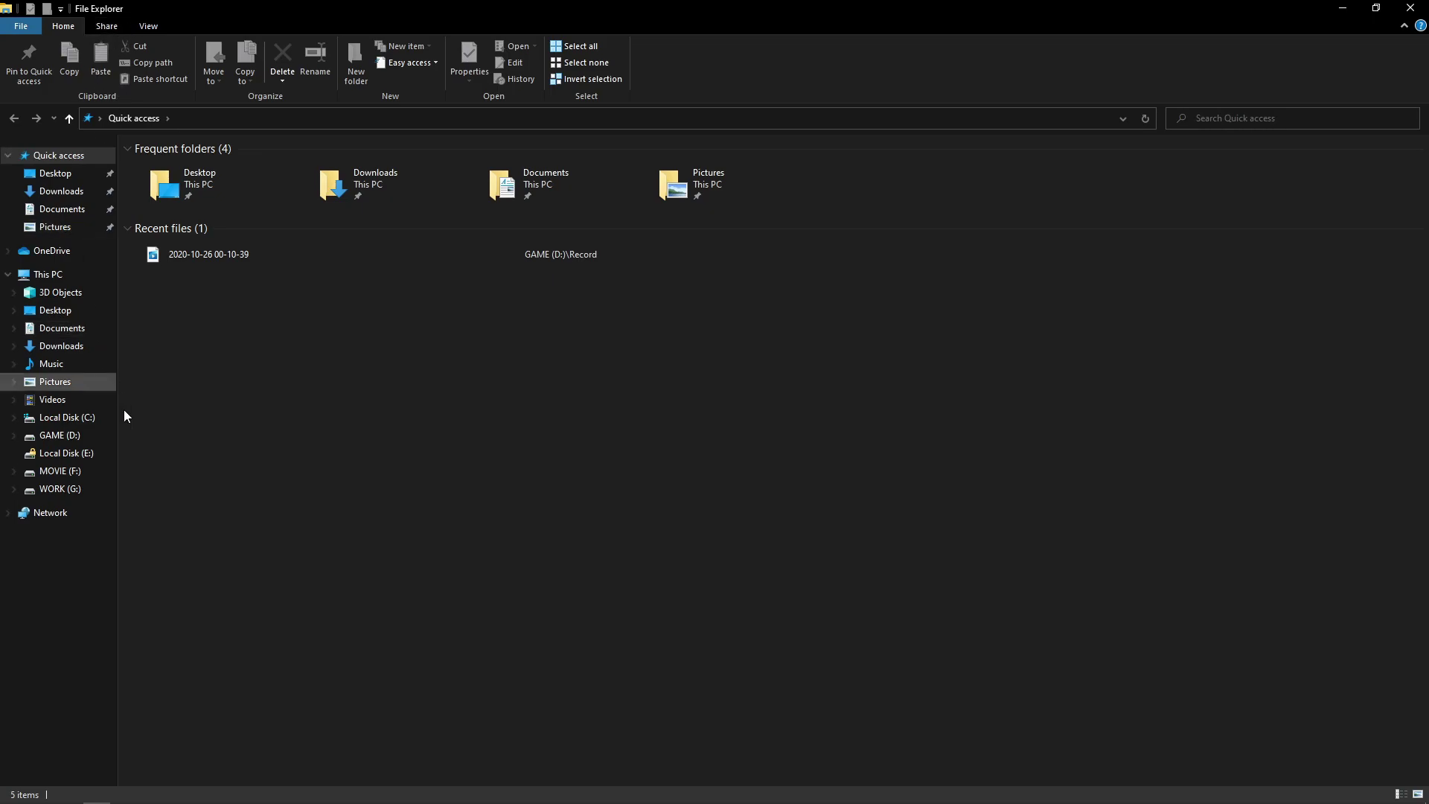
From This PC, open the classic Programs and Features list of installed programs
left_click(42, 275)
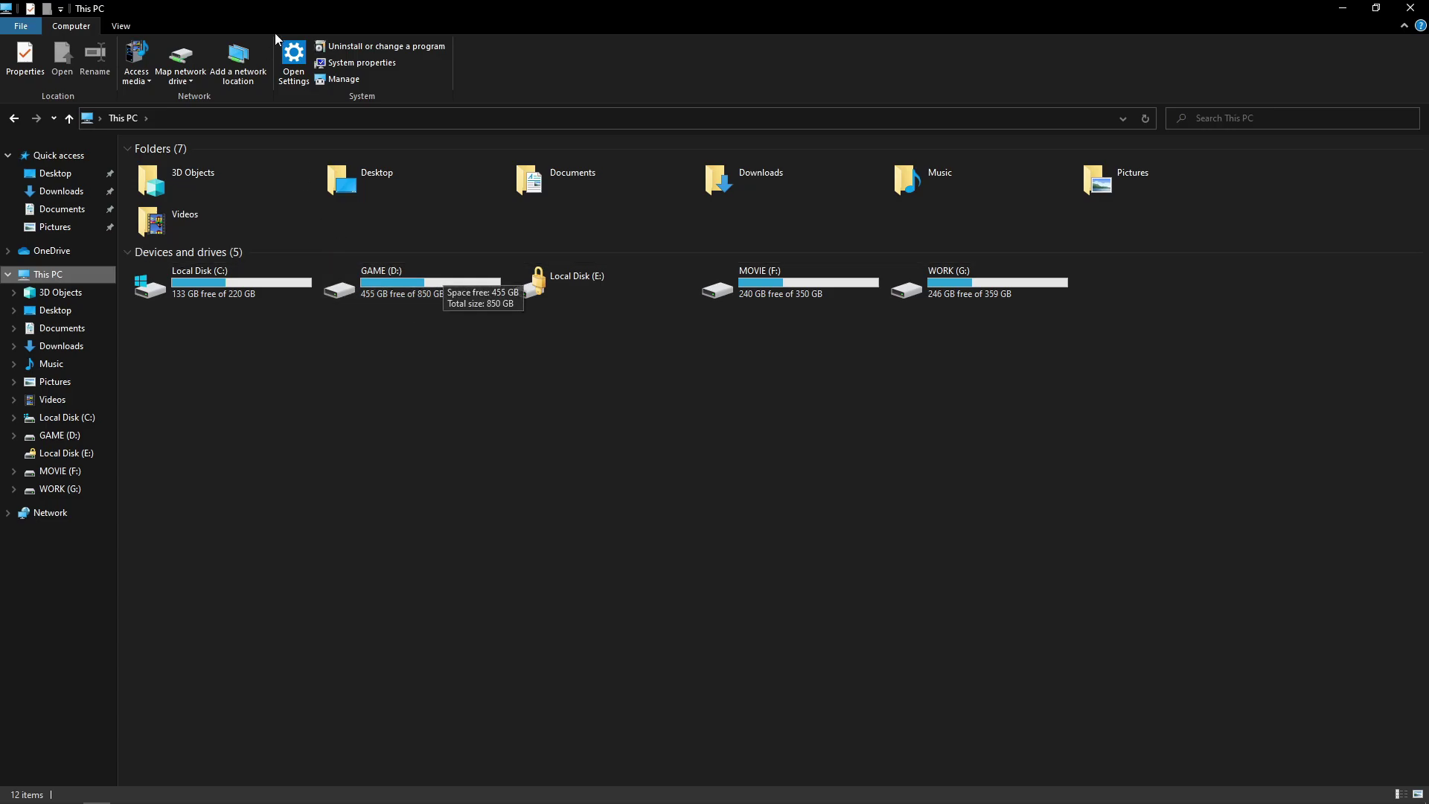
left_click(386, 46)
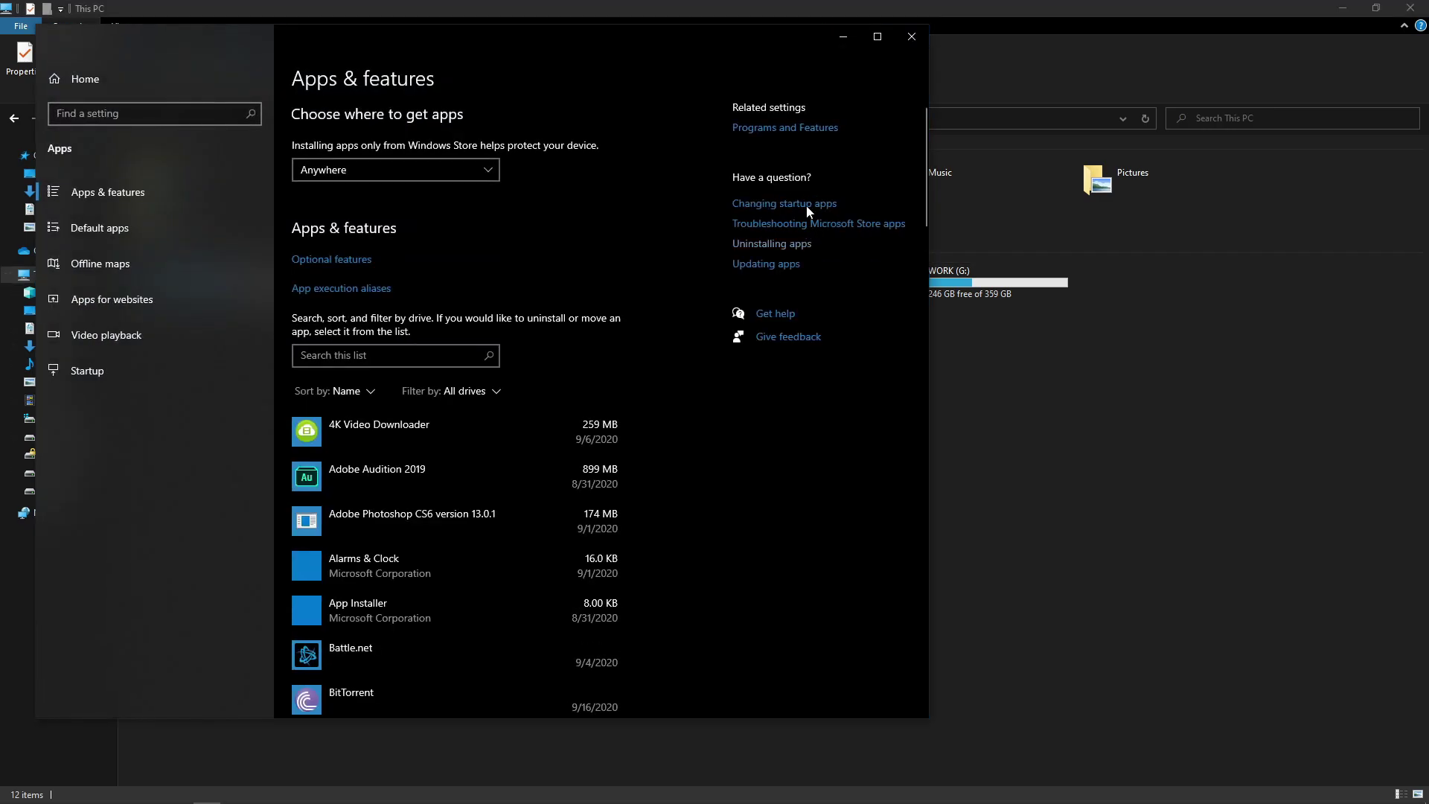
left_click(778, 128)
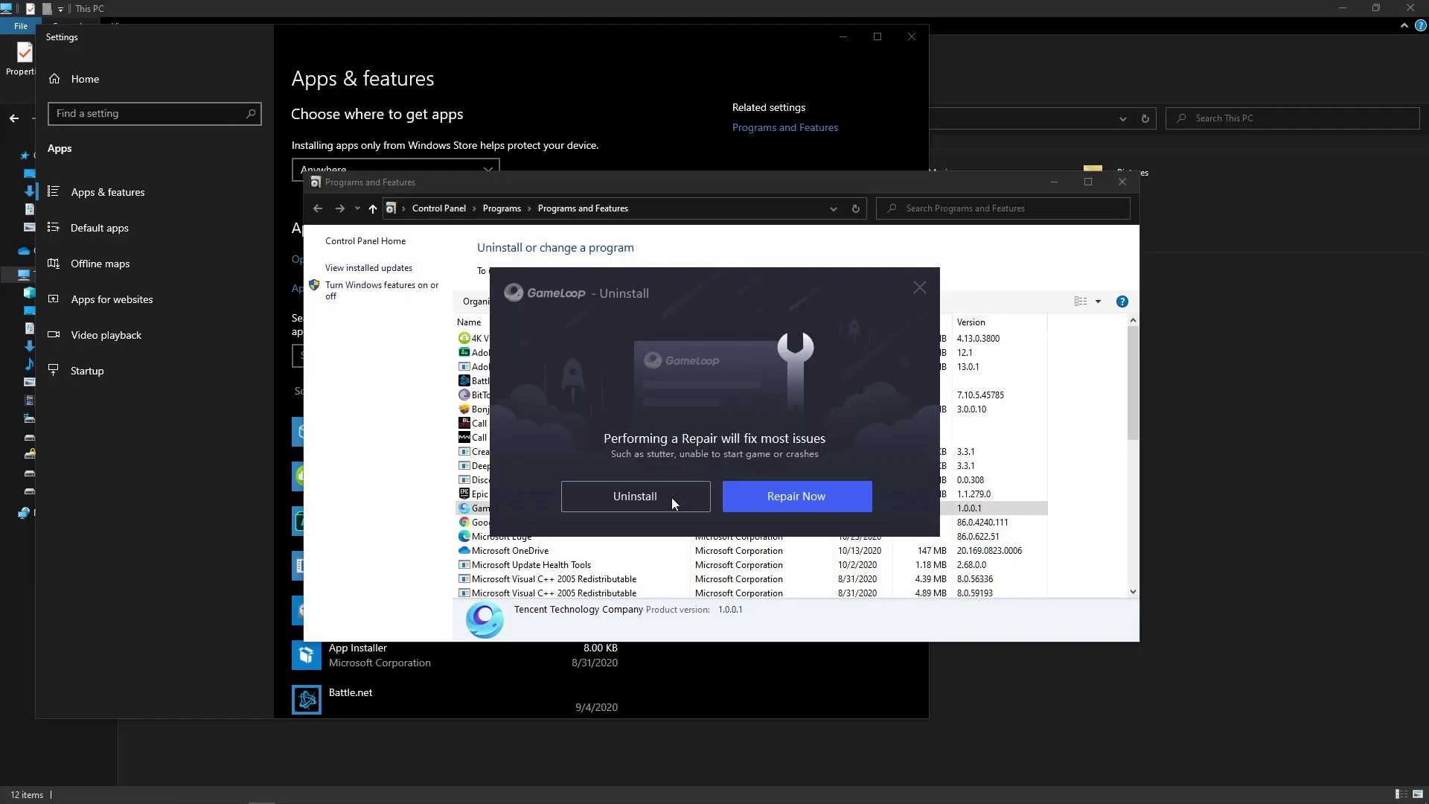
Uninstall GameLoop, giving high ping and high CPU/RAM usage as the reasons
left_click(674, 504)
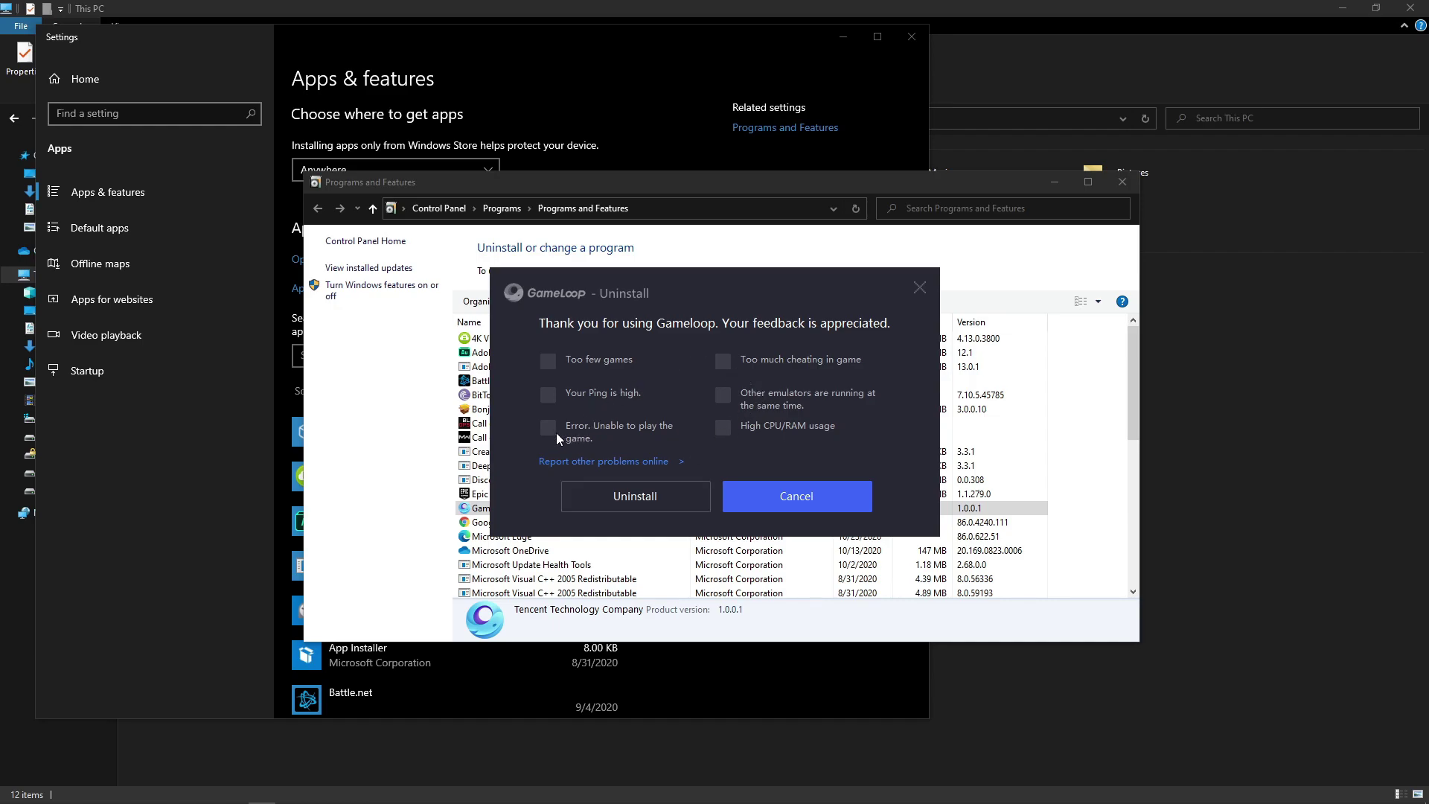
left_click(548, 395)
left_click(723, 428)
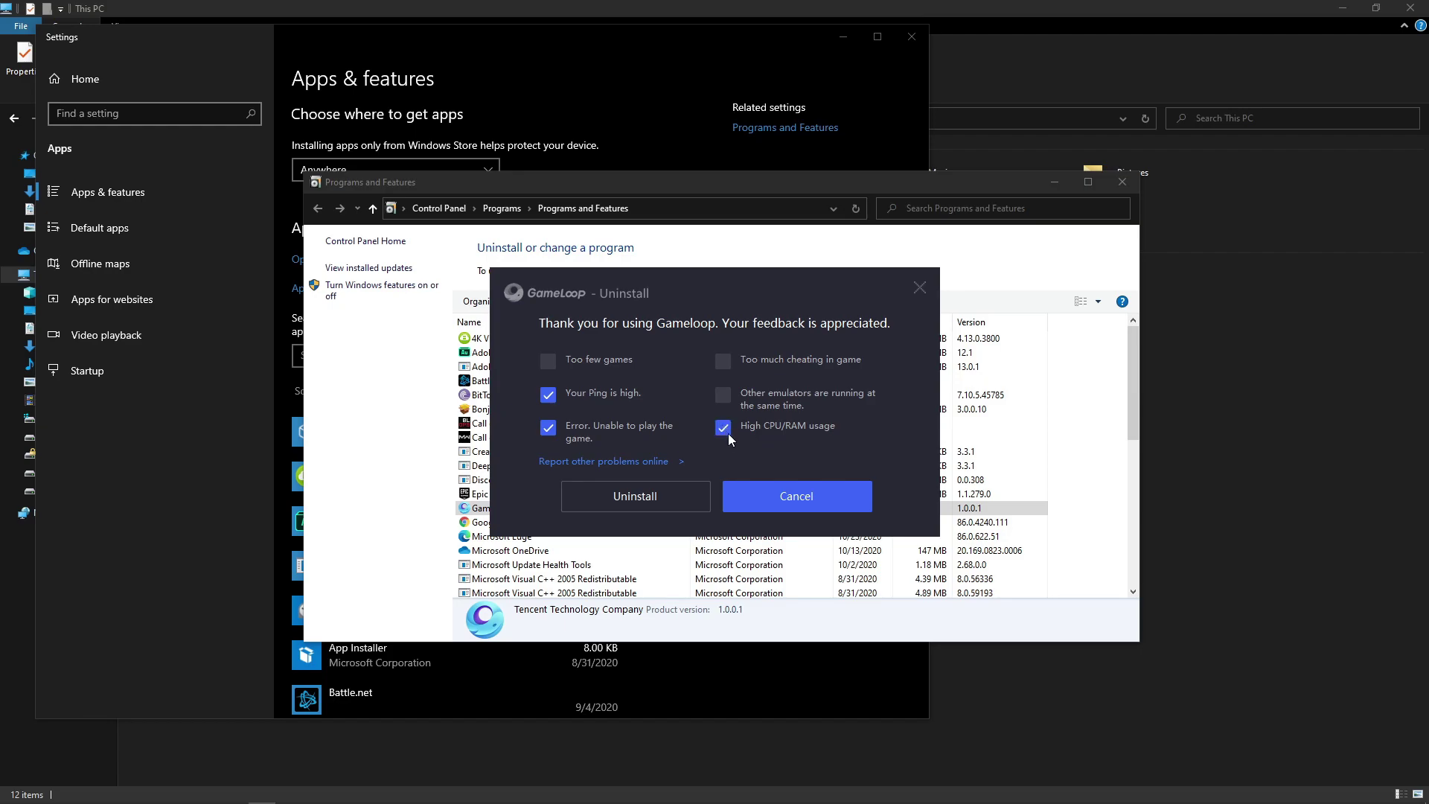
left_click(657, 507)
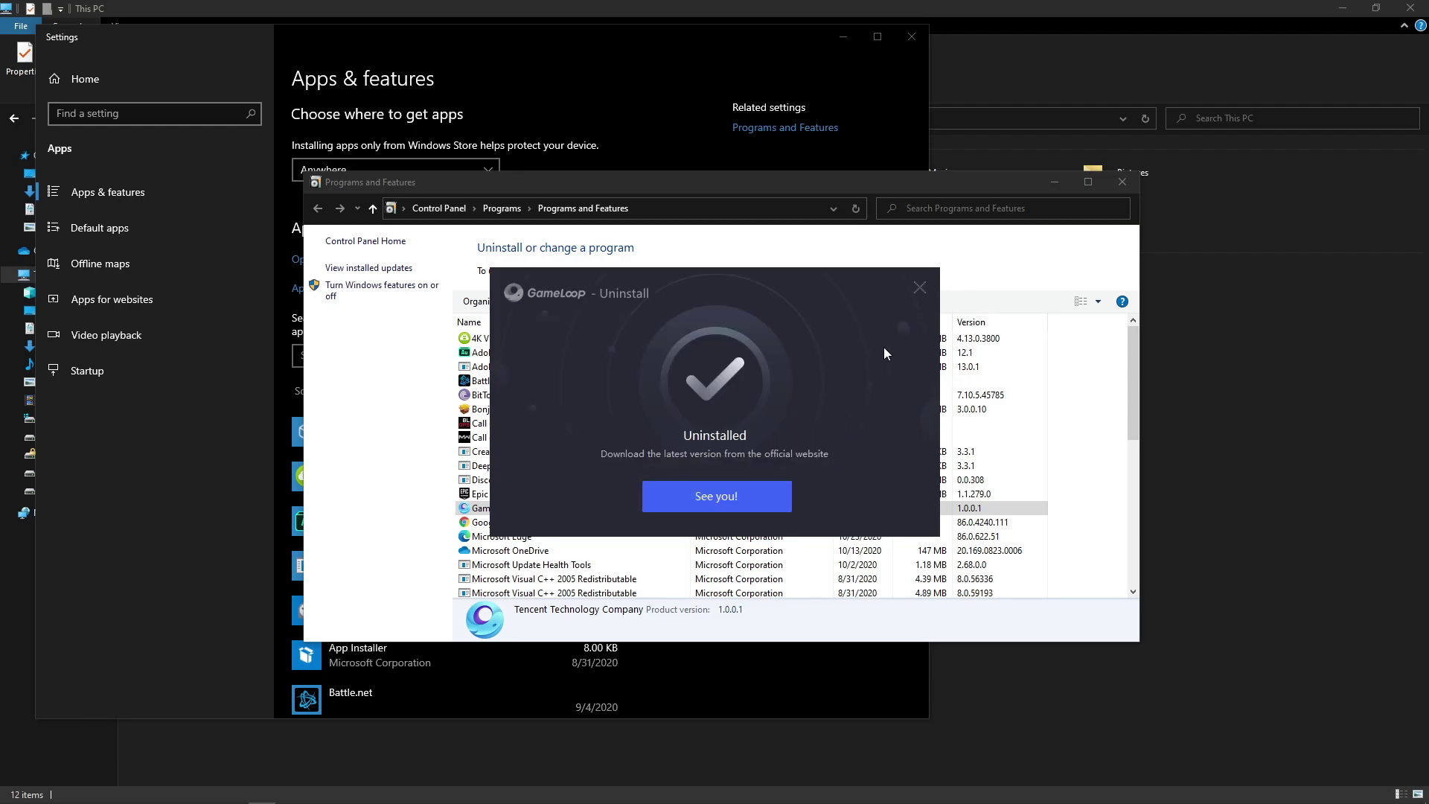
left_click(920, 289)
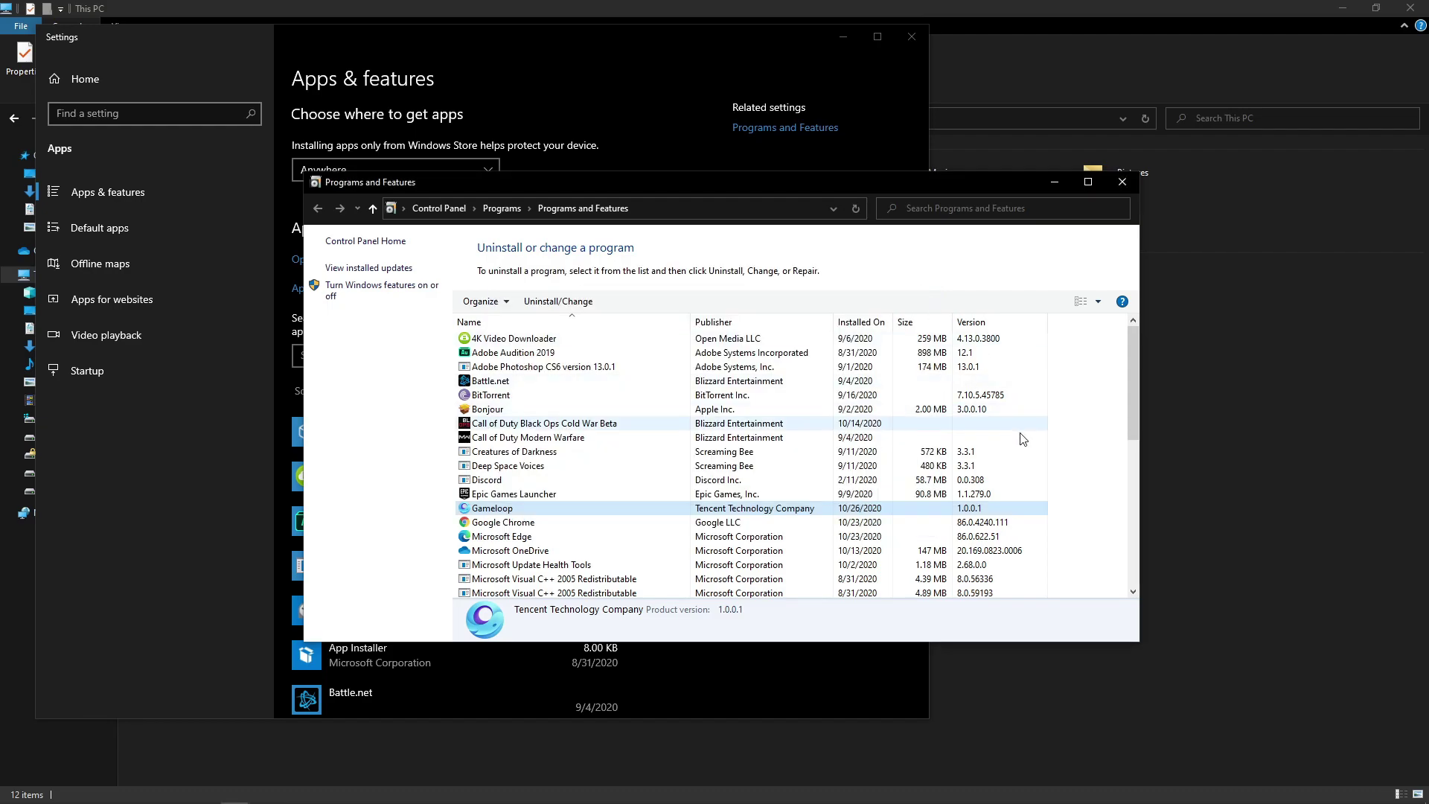
Refresh the program list to confirm GameLoop is gone, then close Programs and Features
right_click(1080, 466)
left_click(1112, 529)
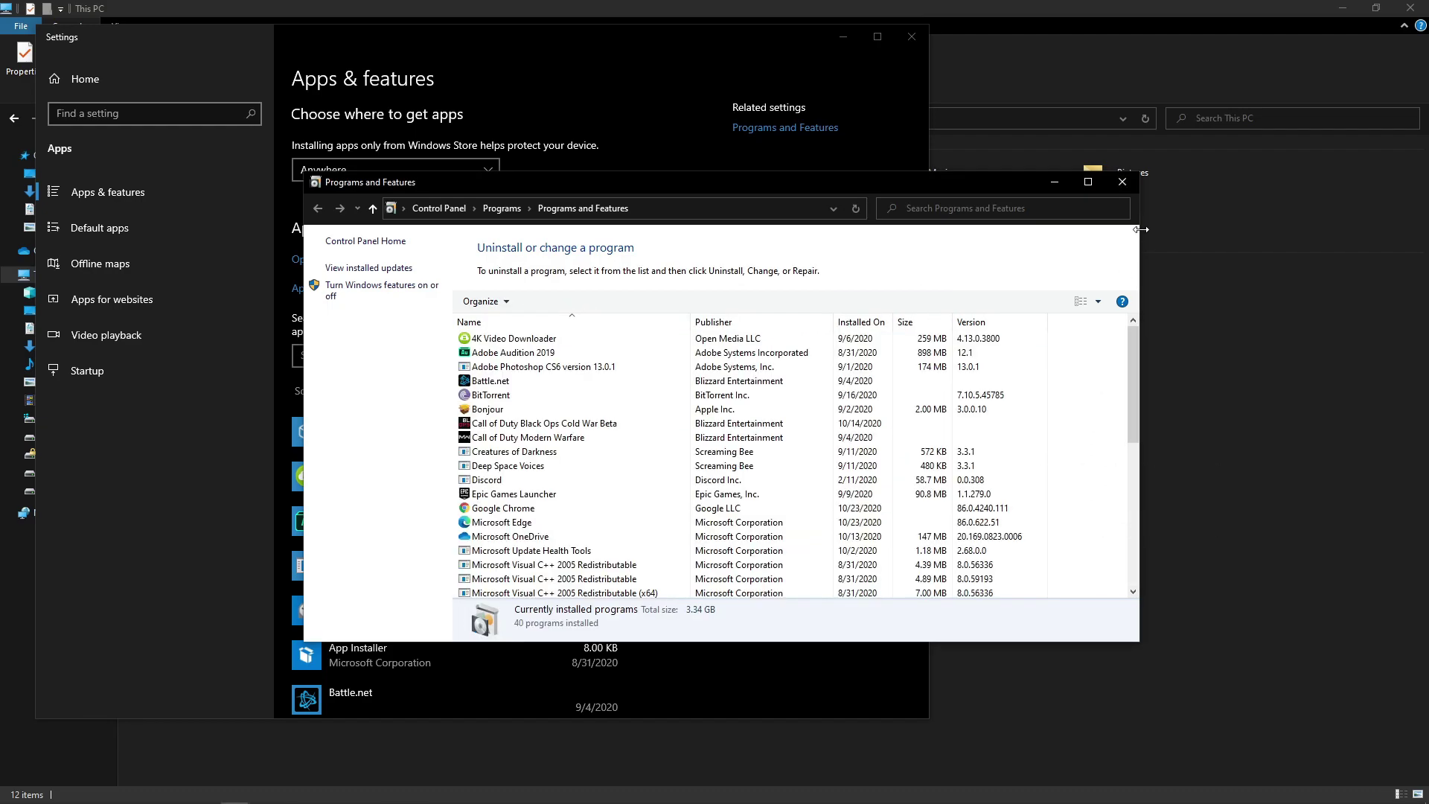
left_click(1123, 182)
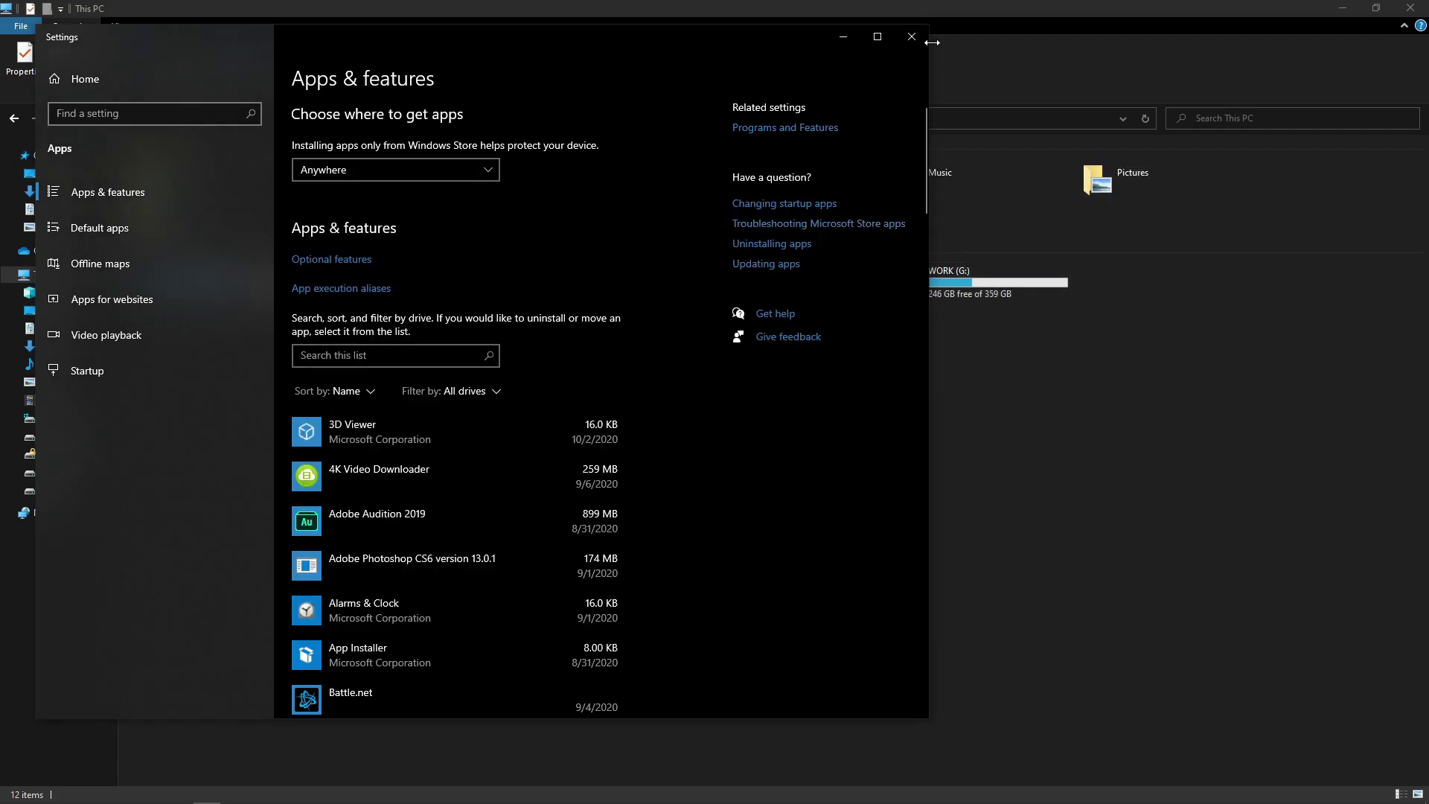
Close Settings and open the GAME (D:) drive in File Explorer
left_click(911, 36)
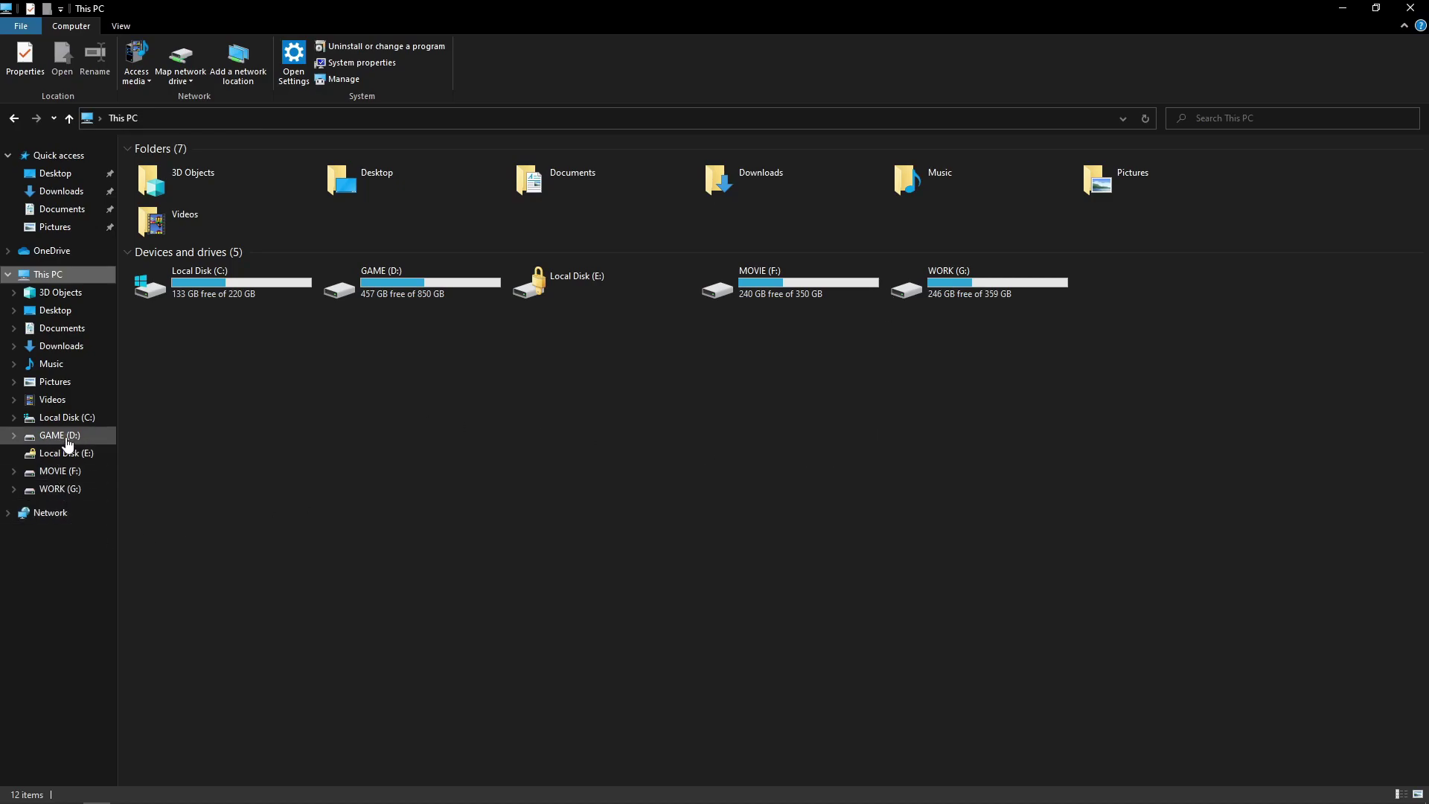
left_click(420, 289)
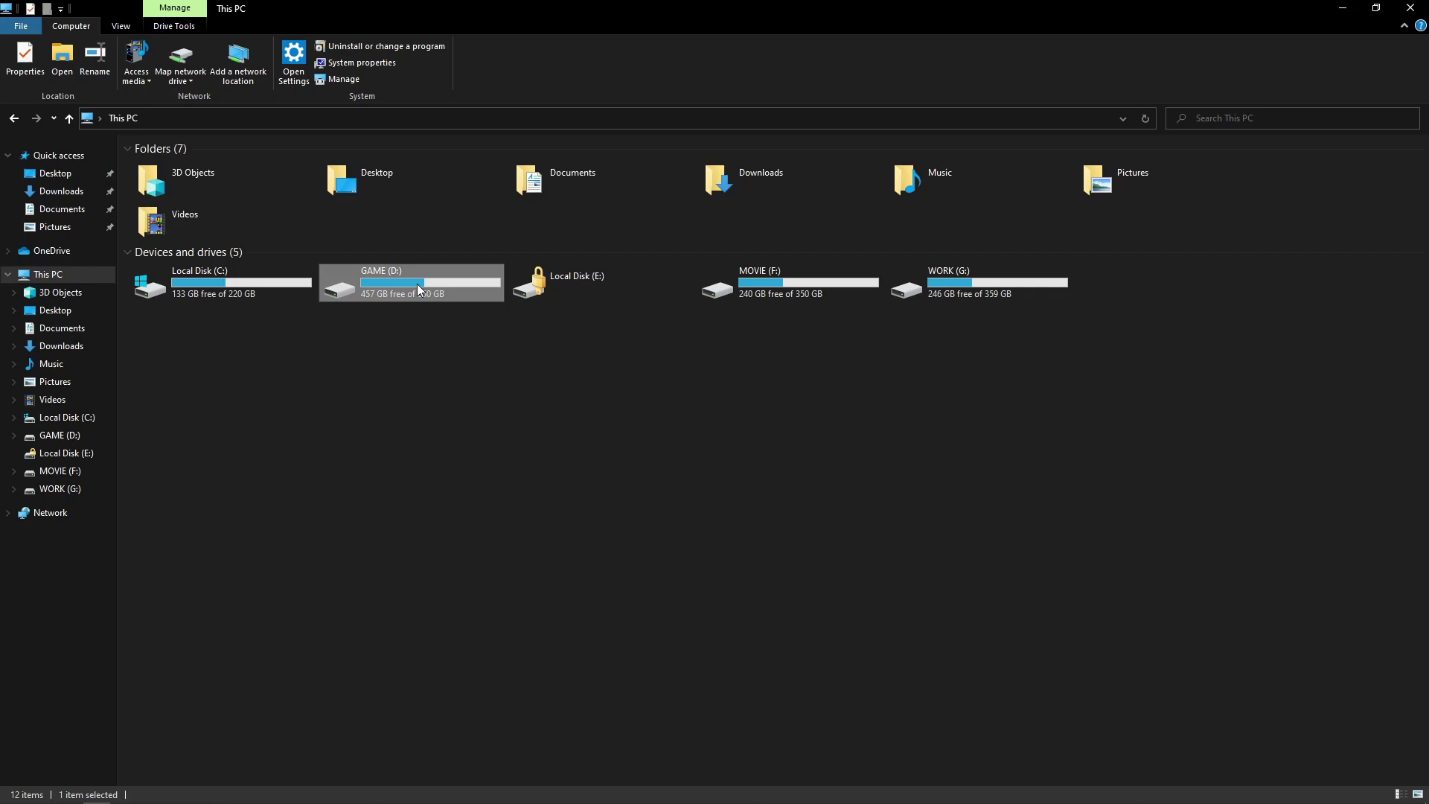
double_click(374, 284)
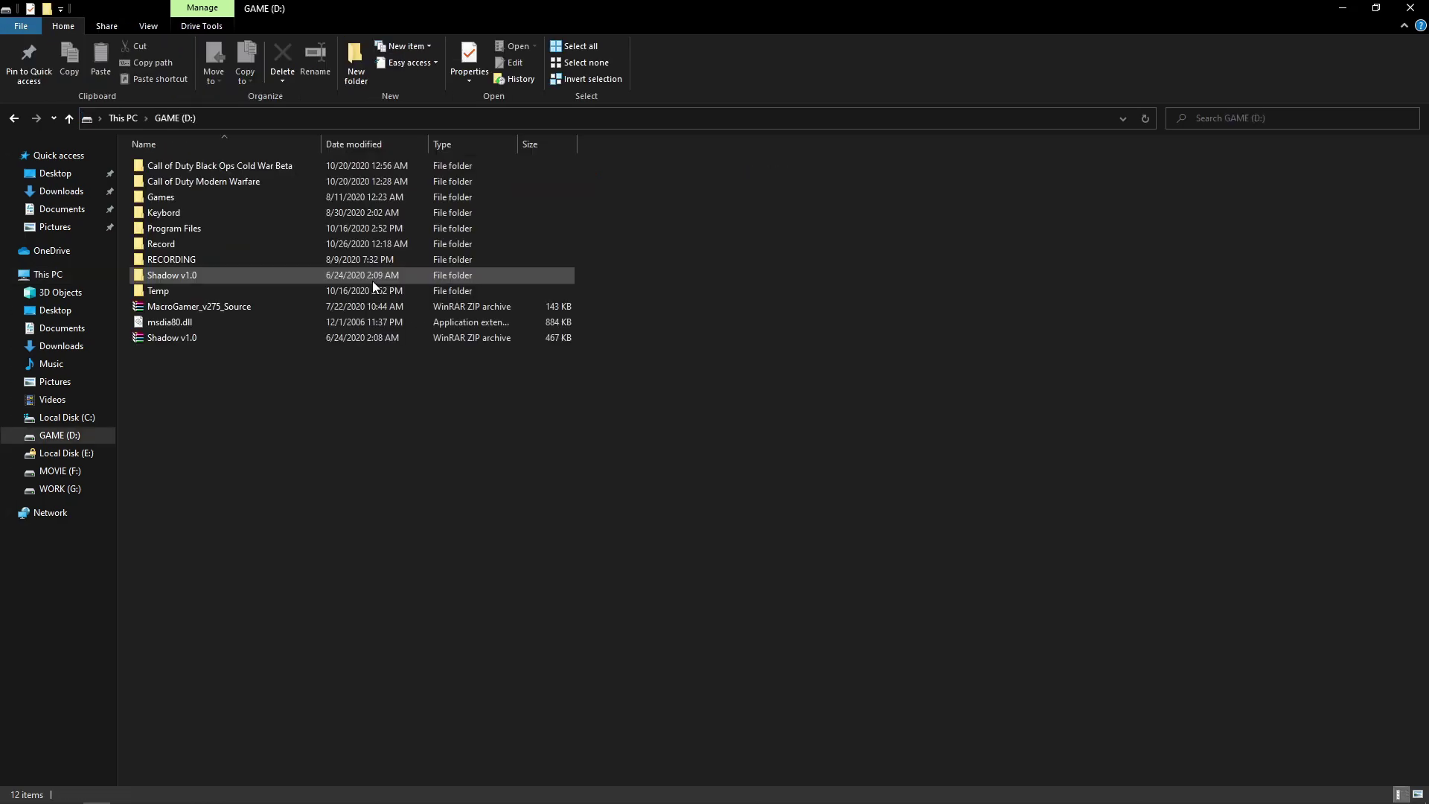
Delete the Temp folder from GAME (D:) and bring up the Start menu
left_click(153, 290)
right_click(162, 293)
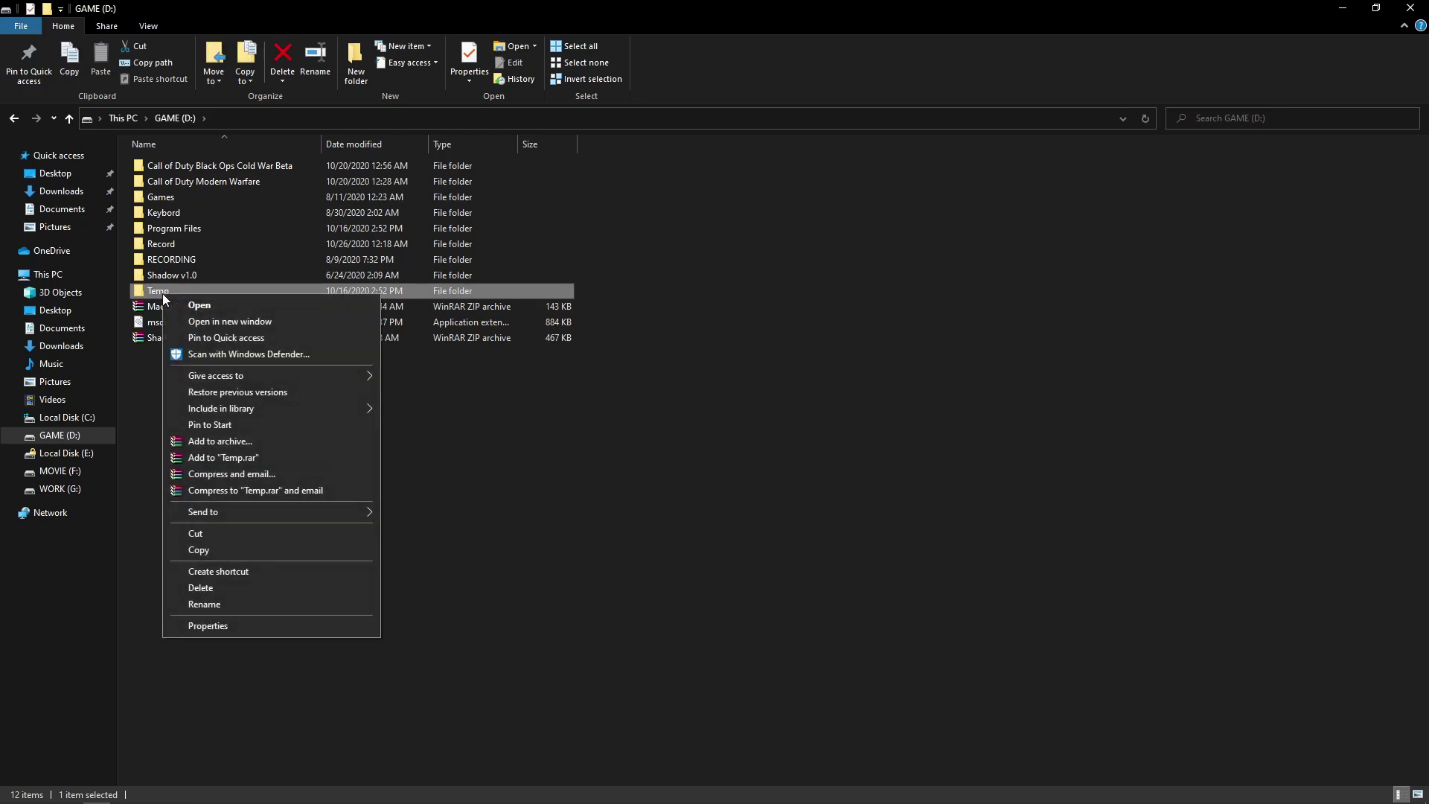
left_click(235, 588)
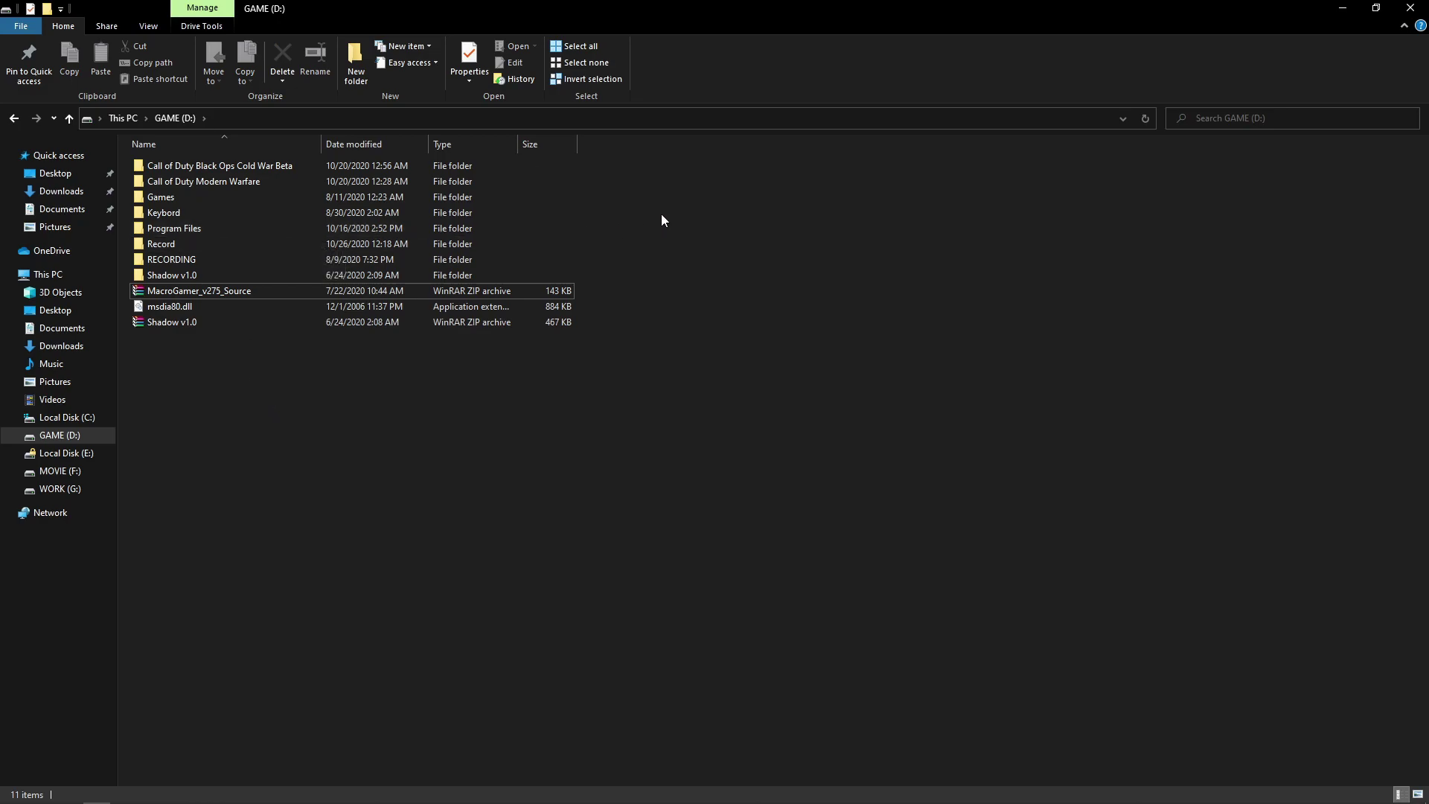
key("super")
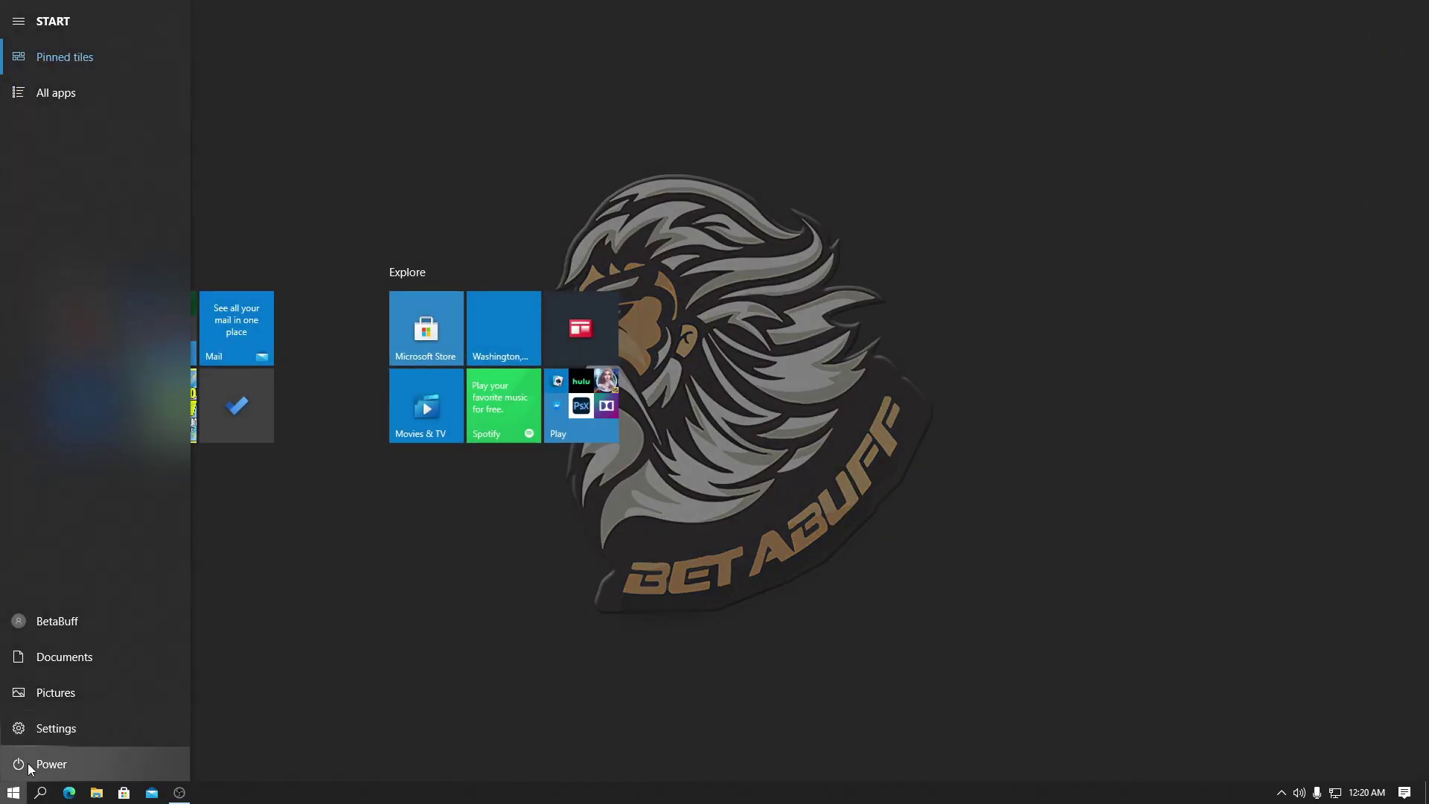
Restart the PC, then open the GAME (D:) drive in File Explorer
left_click(29, 762)
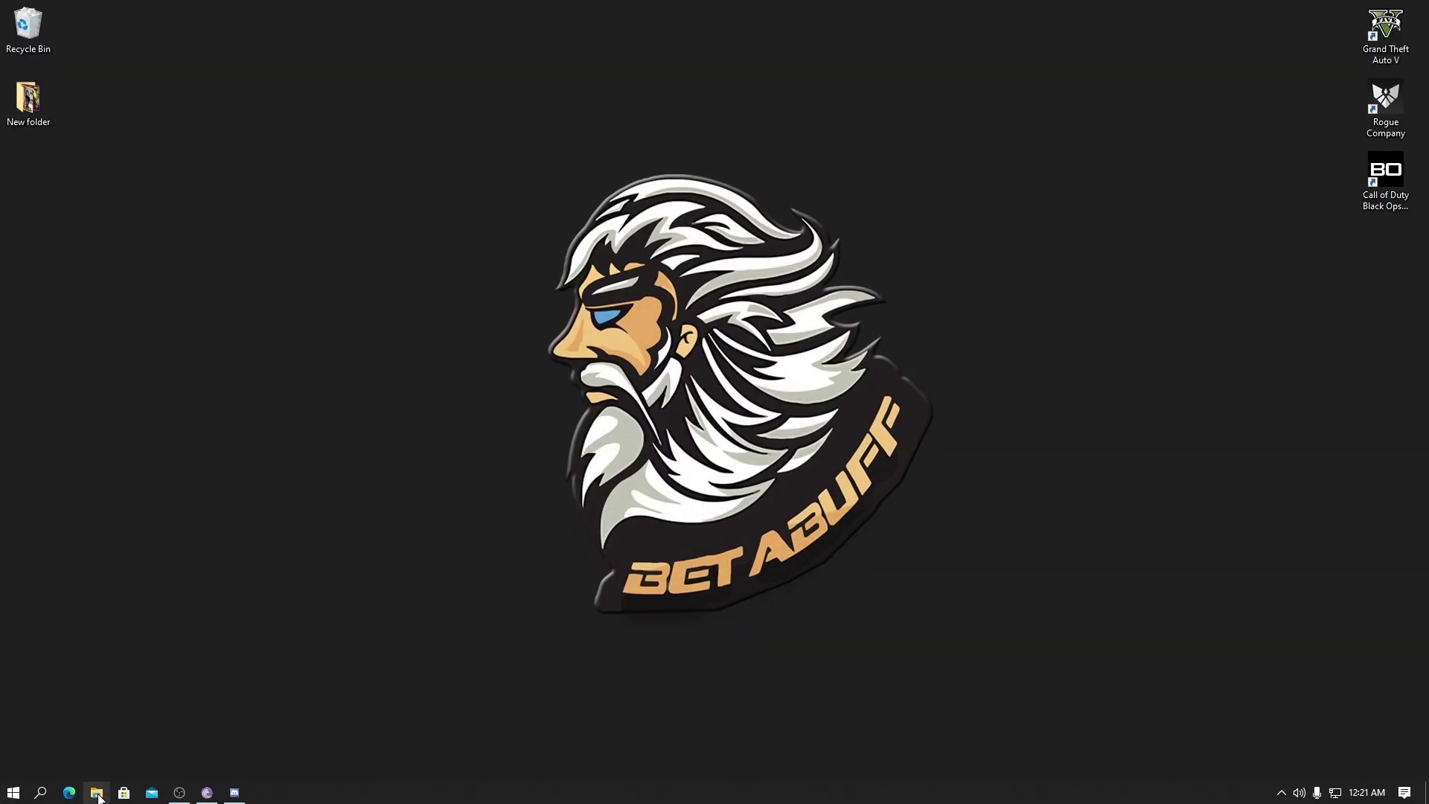
left_click(97, 793)
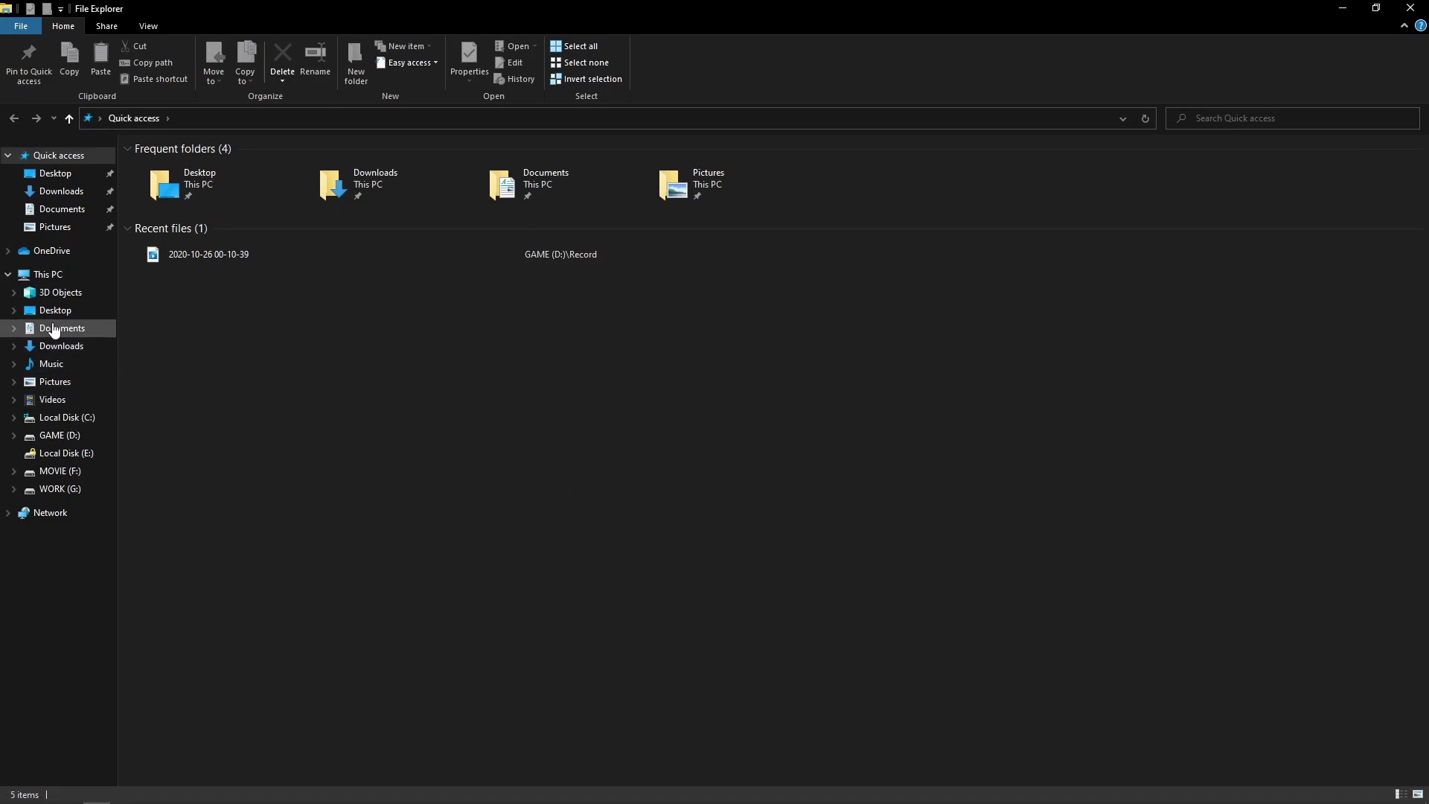
left_click(46, 275)
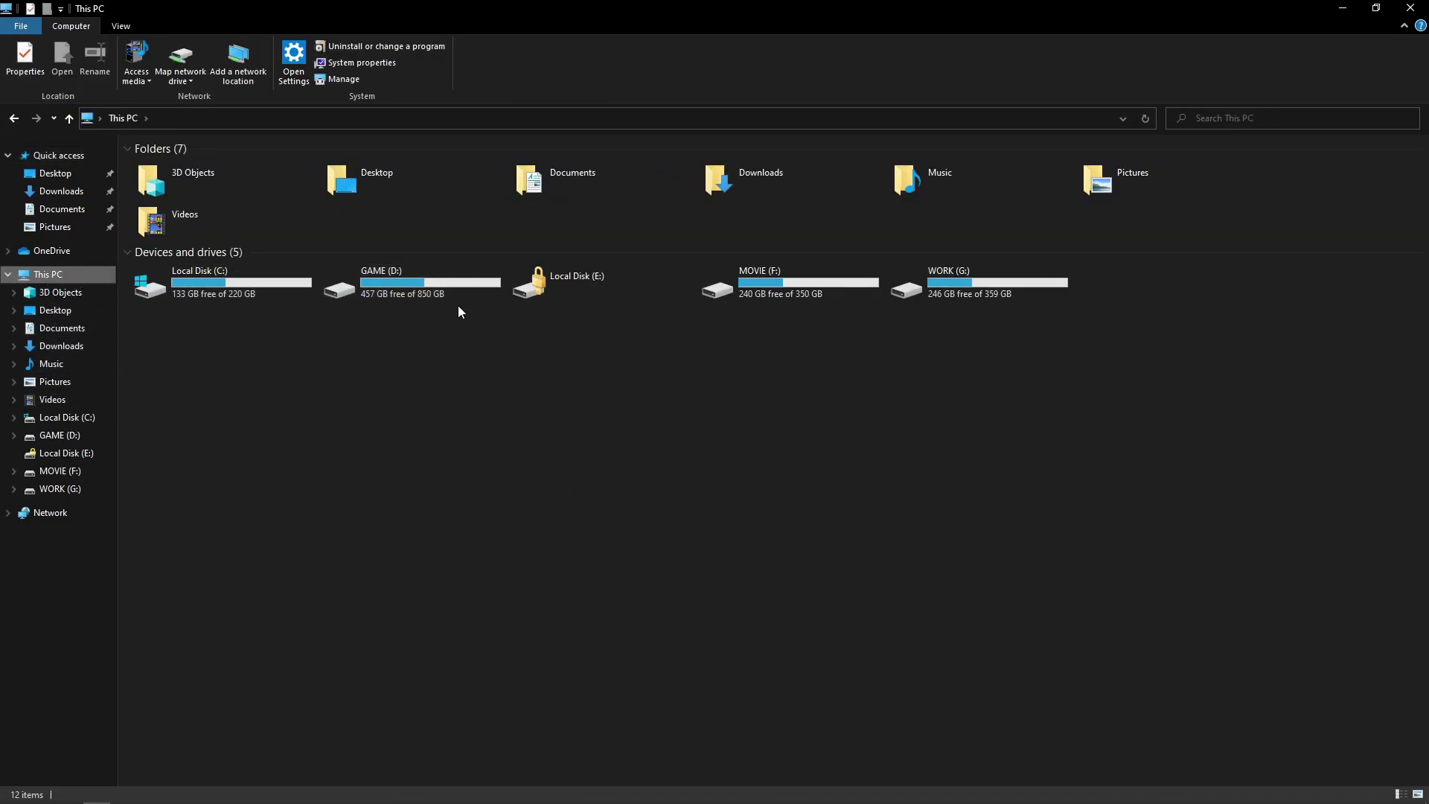
double_click(419, 284)
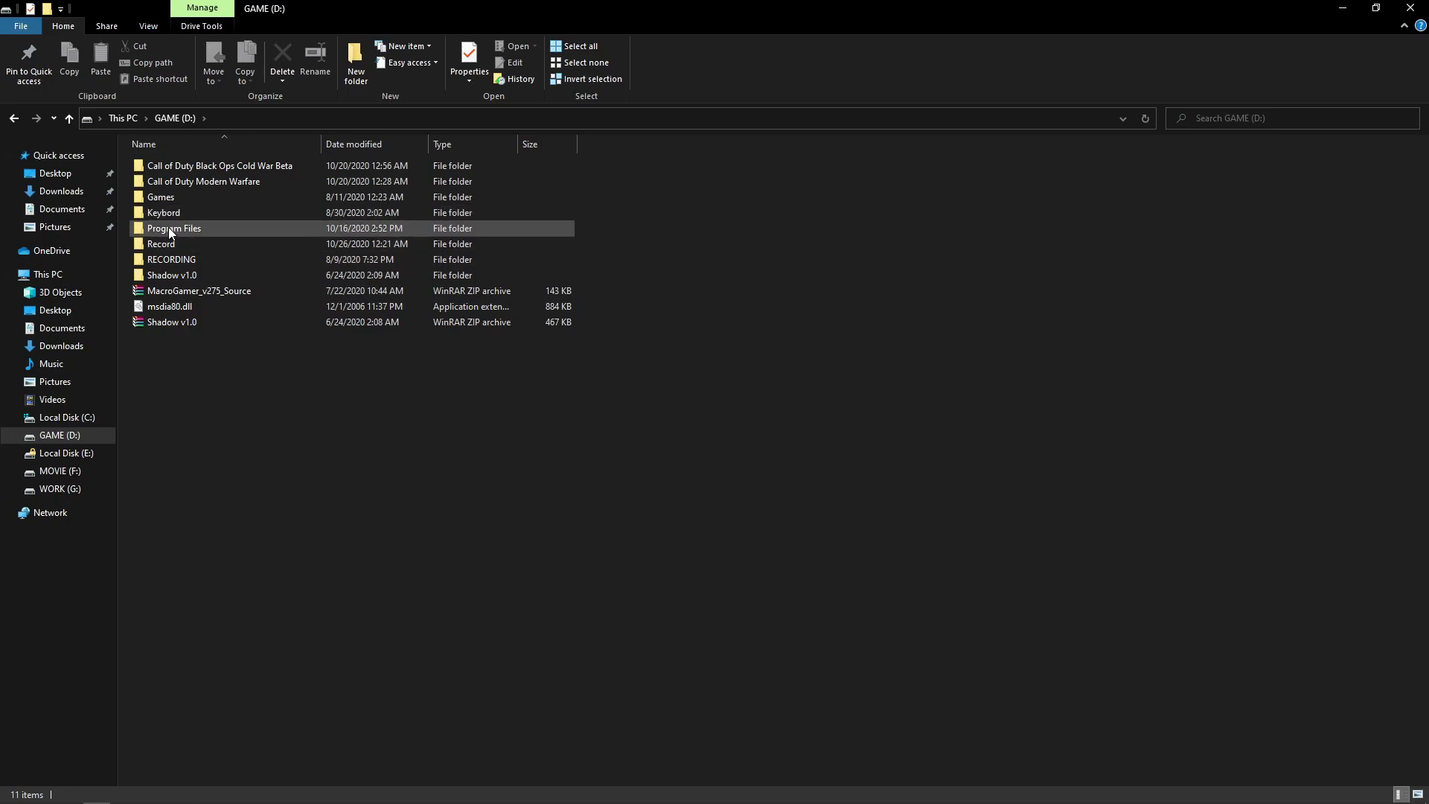
Delete the Program Files folder from GAME (D:), refresh the list, and close the window
left_click(168, 227)
key("Delete")
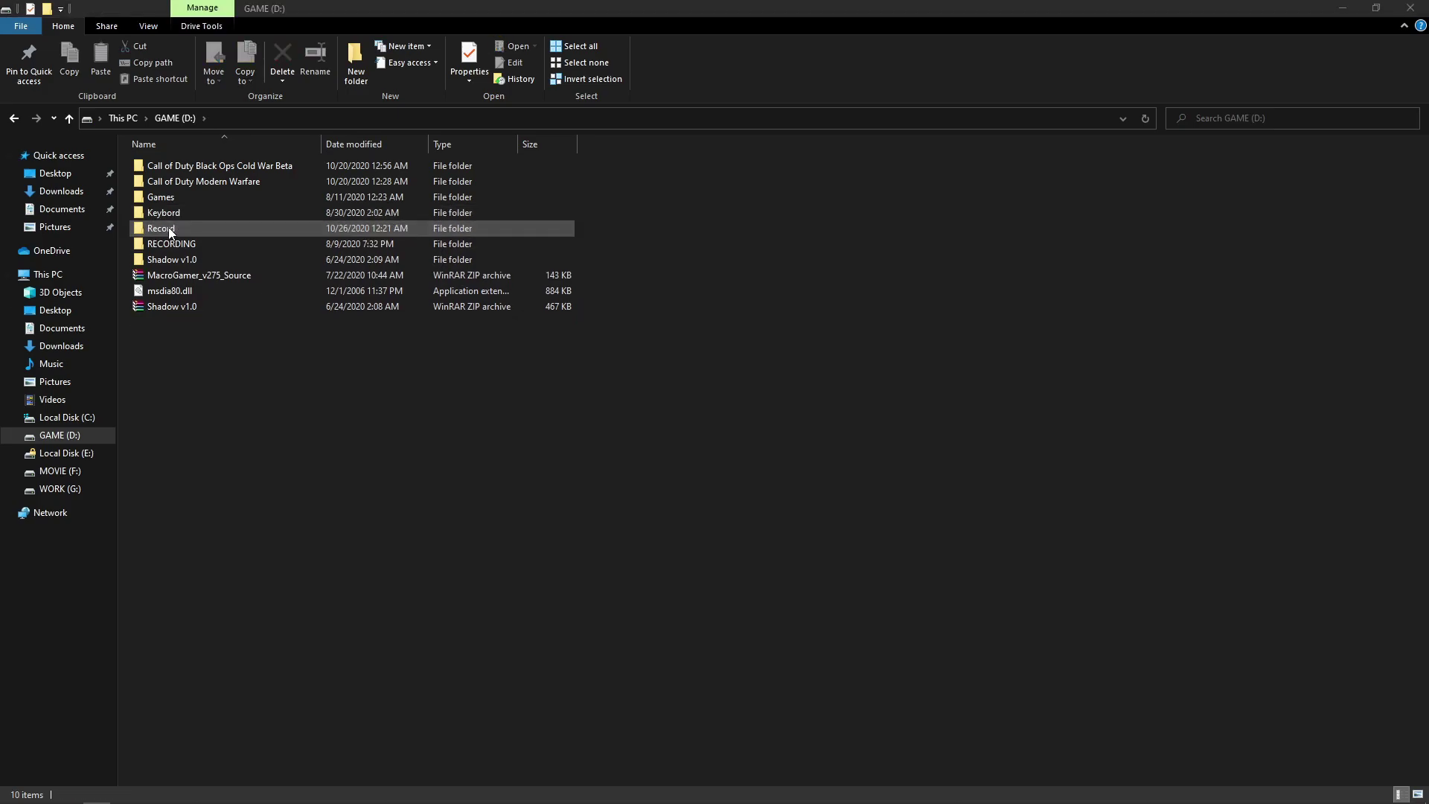
right_click(222, 377)
left_click(268, 437)
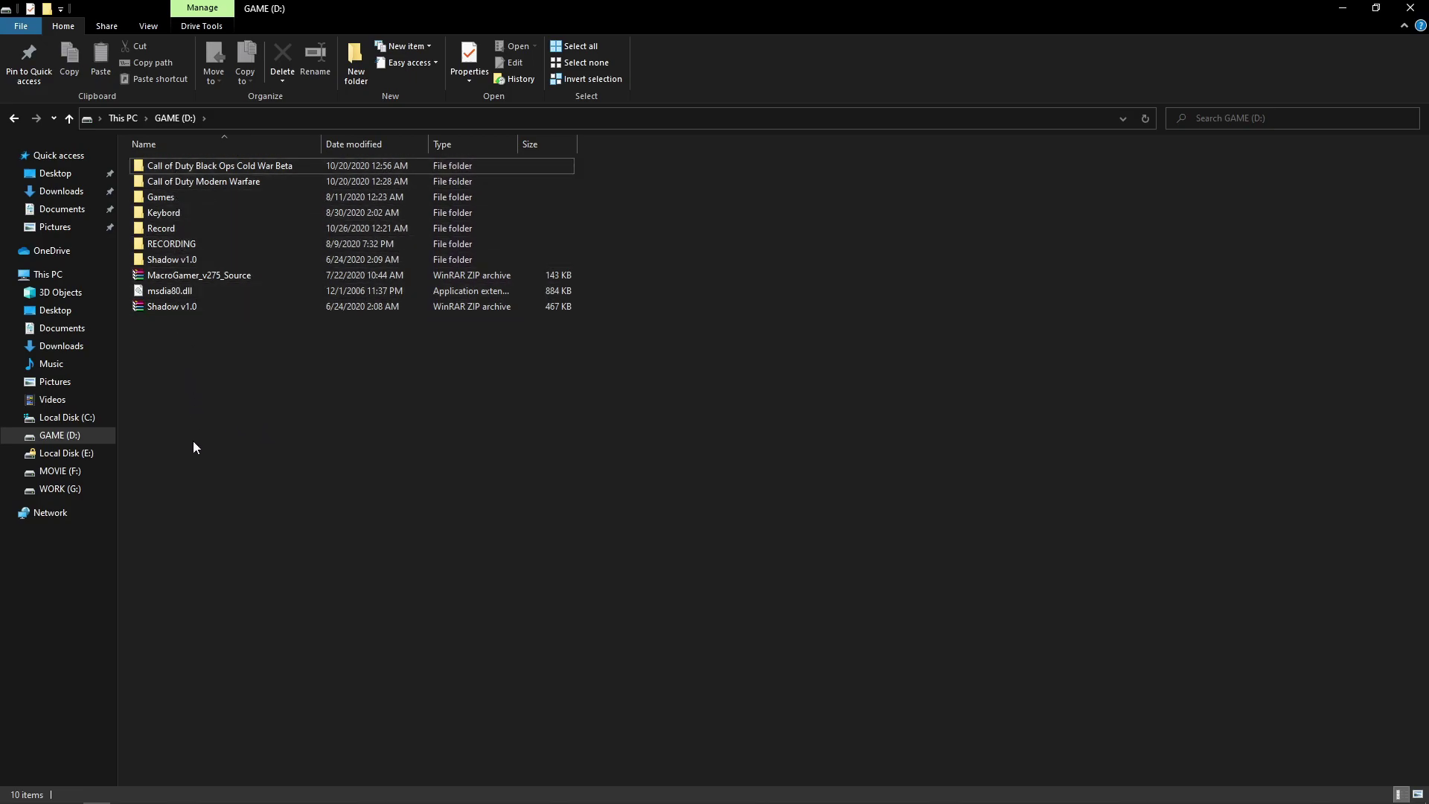
left_click(1411, 8)
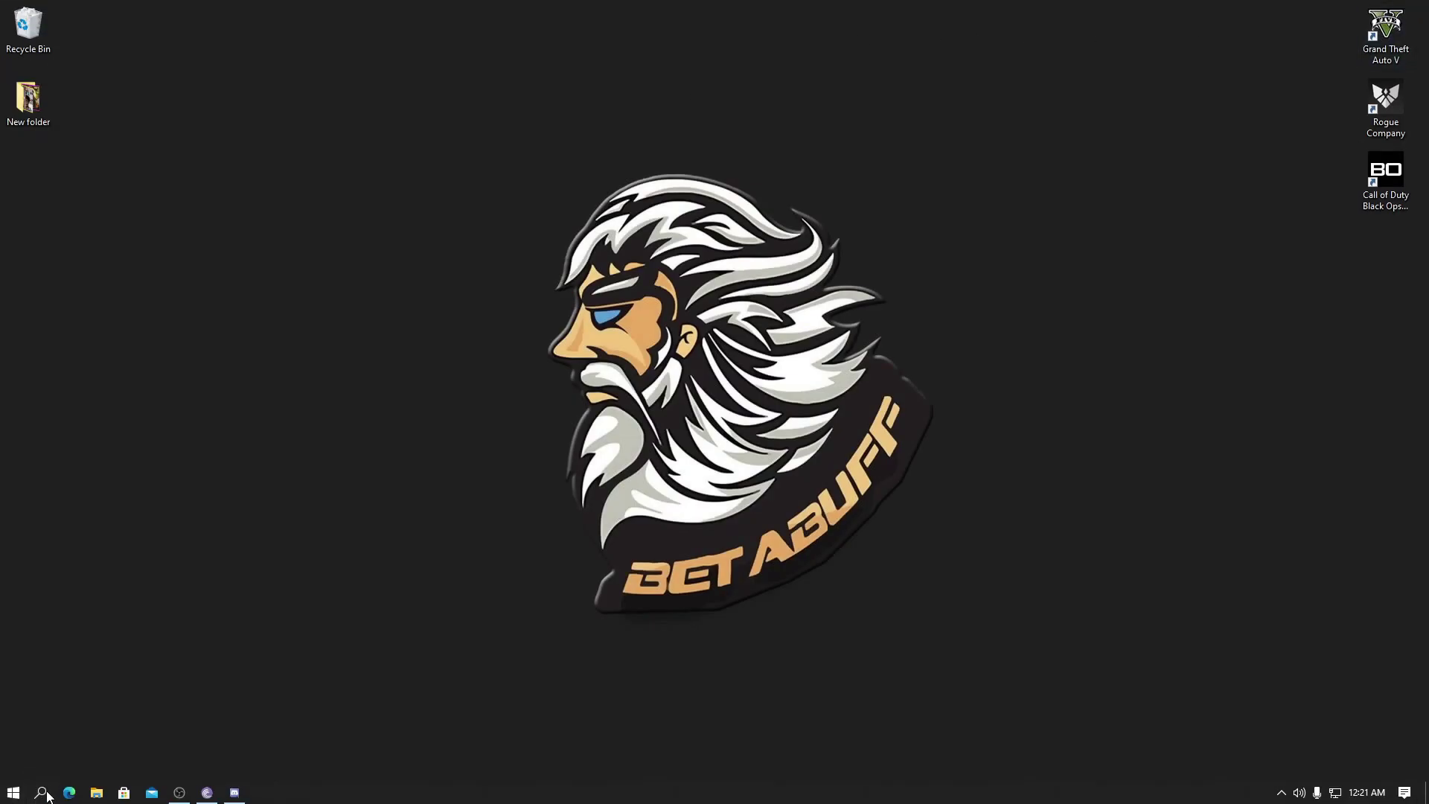
Launch Chrome and search Google for 'gameloop 7.1 beta'
left_click(40, 793)
left_click(124, 114)
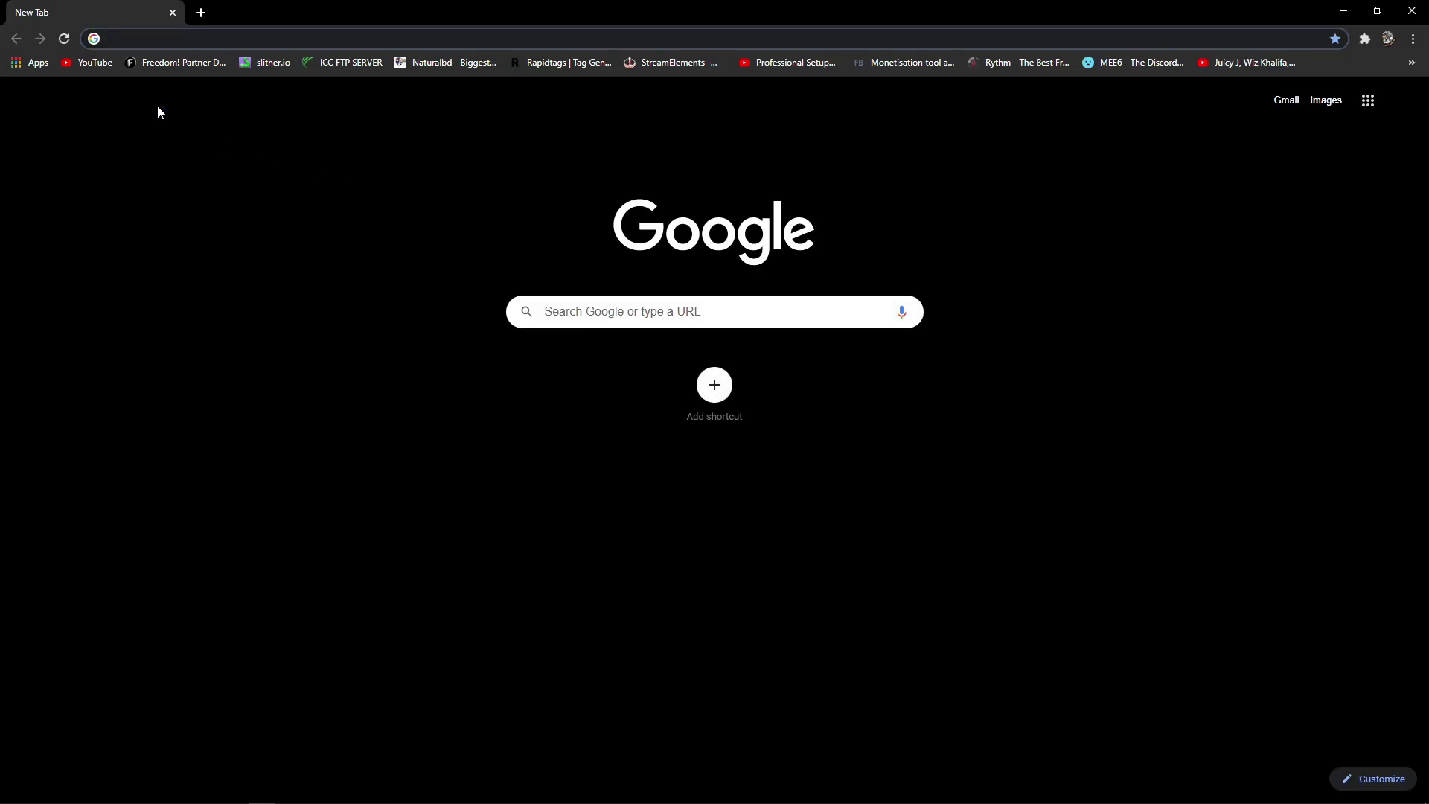
type("game")
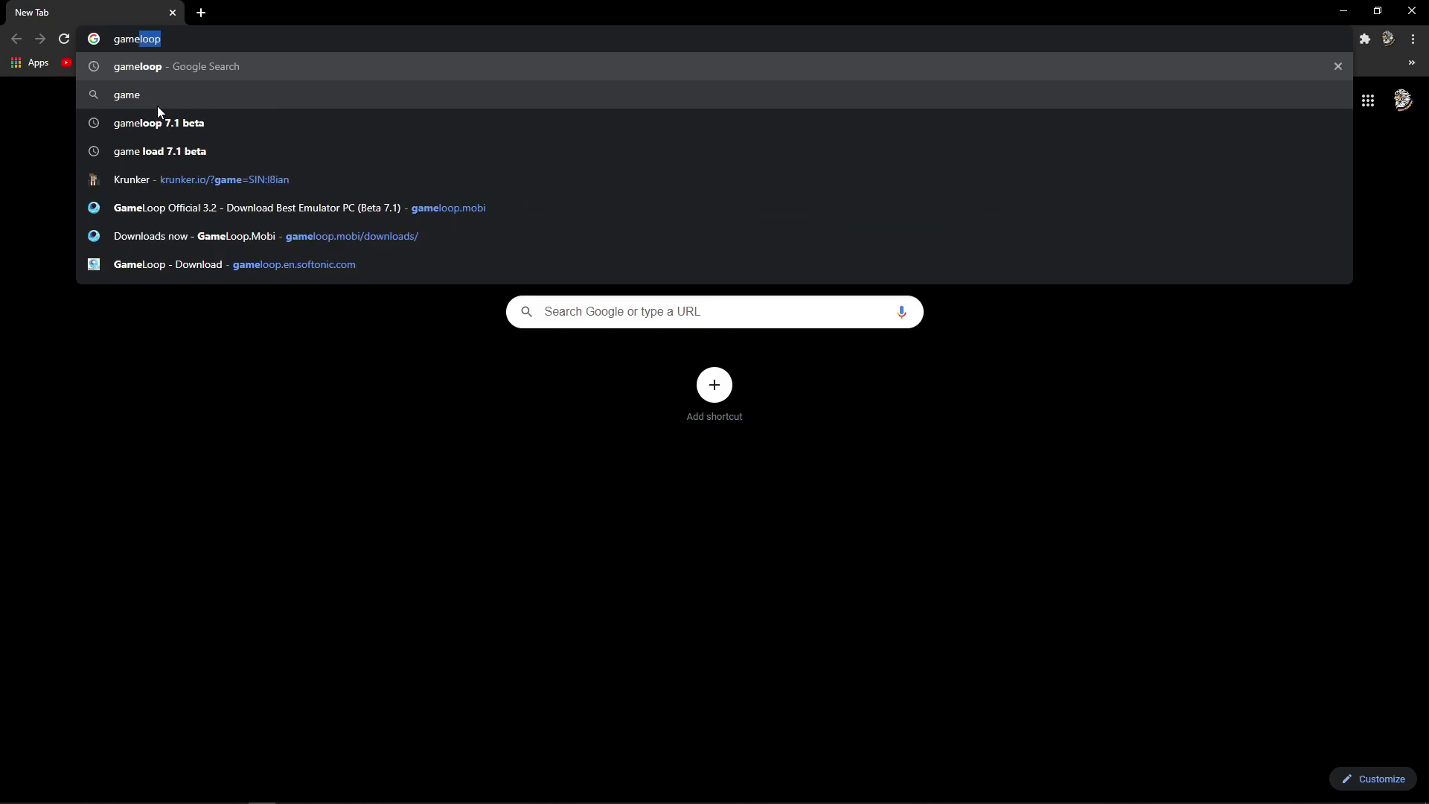
left_click(195, 124)
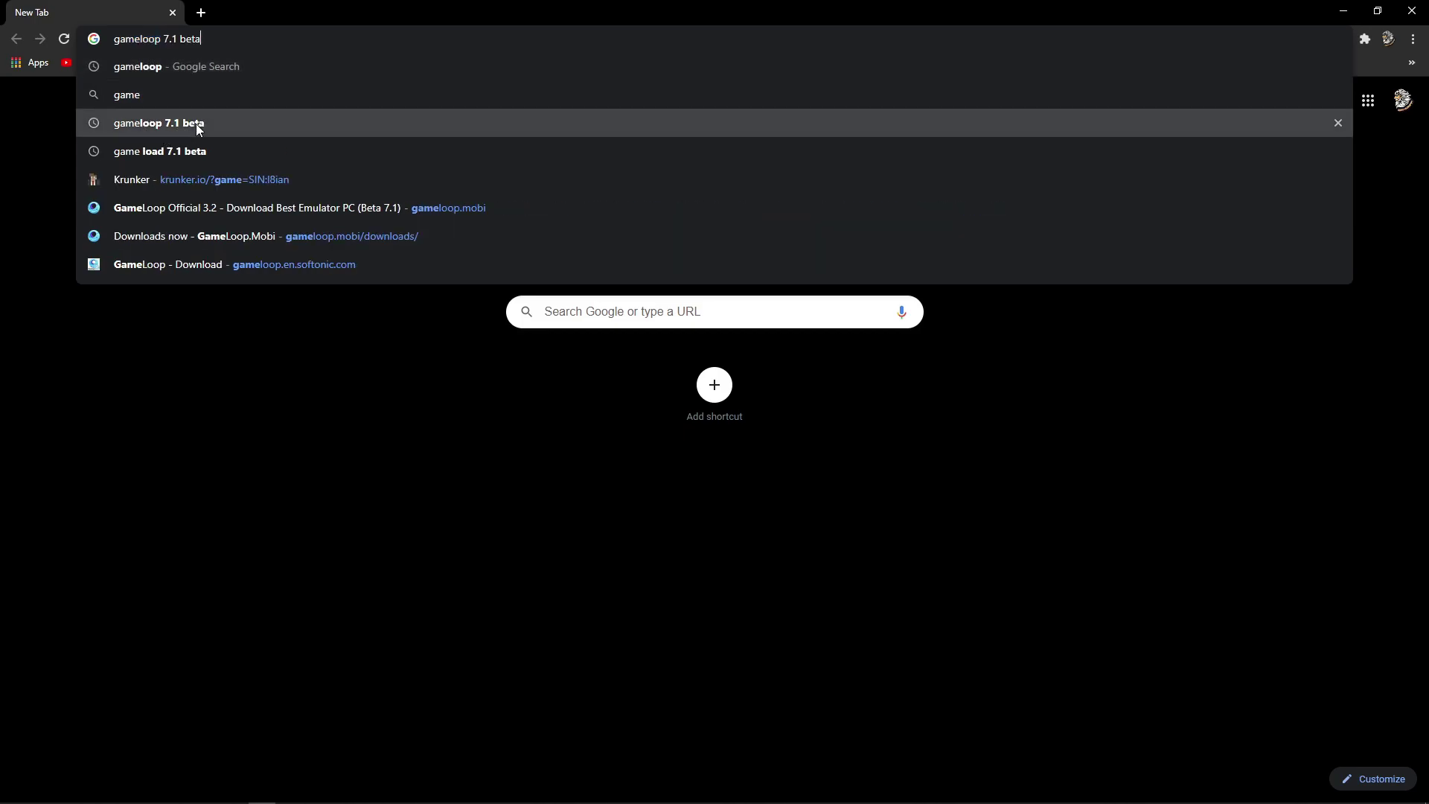
Open the official gameloop.mobi result in a new tab and switch to it
middle_click(339, 235)
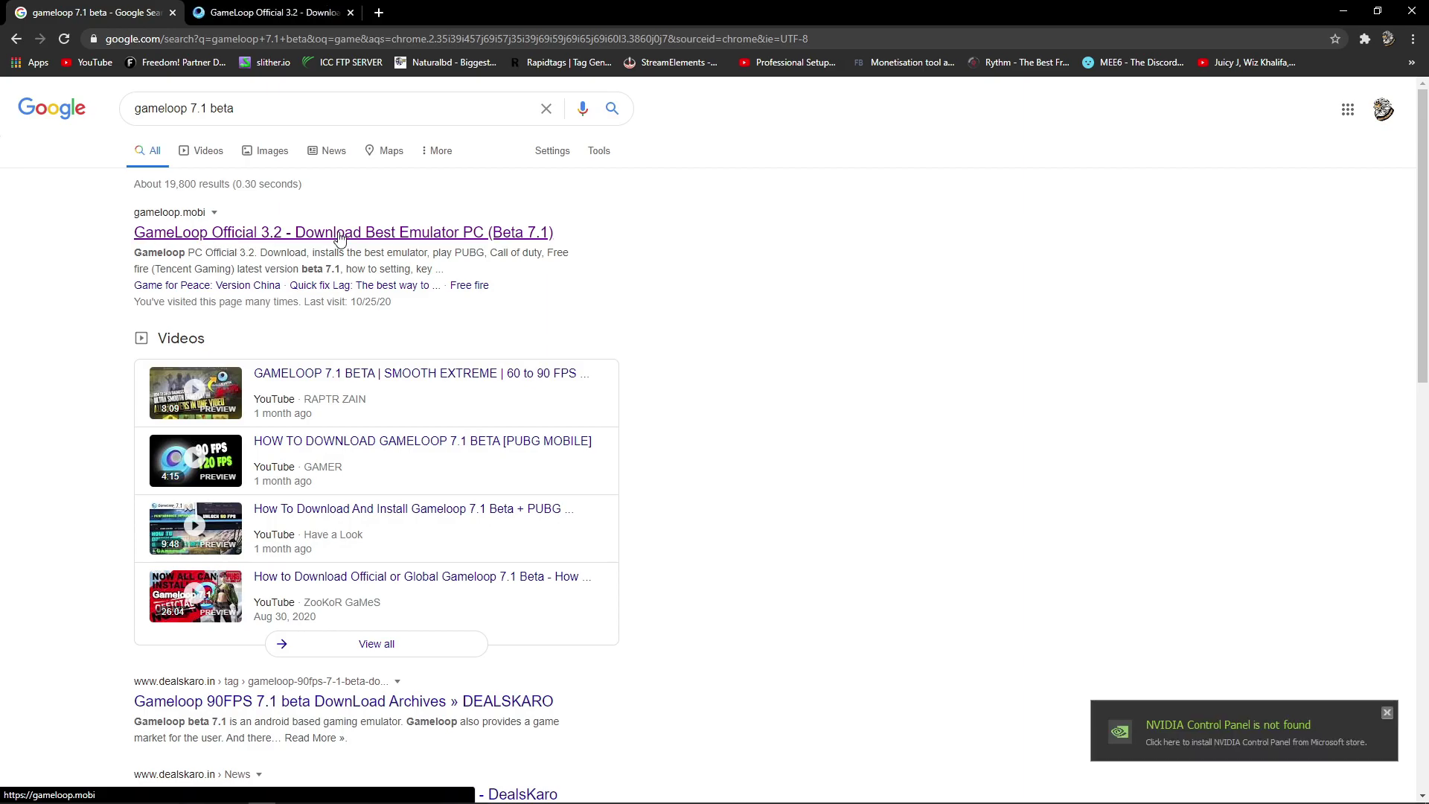
left_click(1387, 713)
left_click(272, 12)
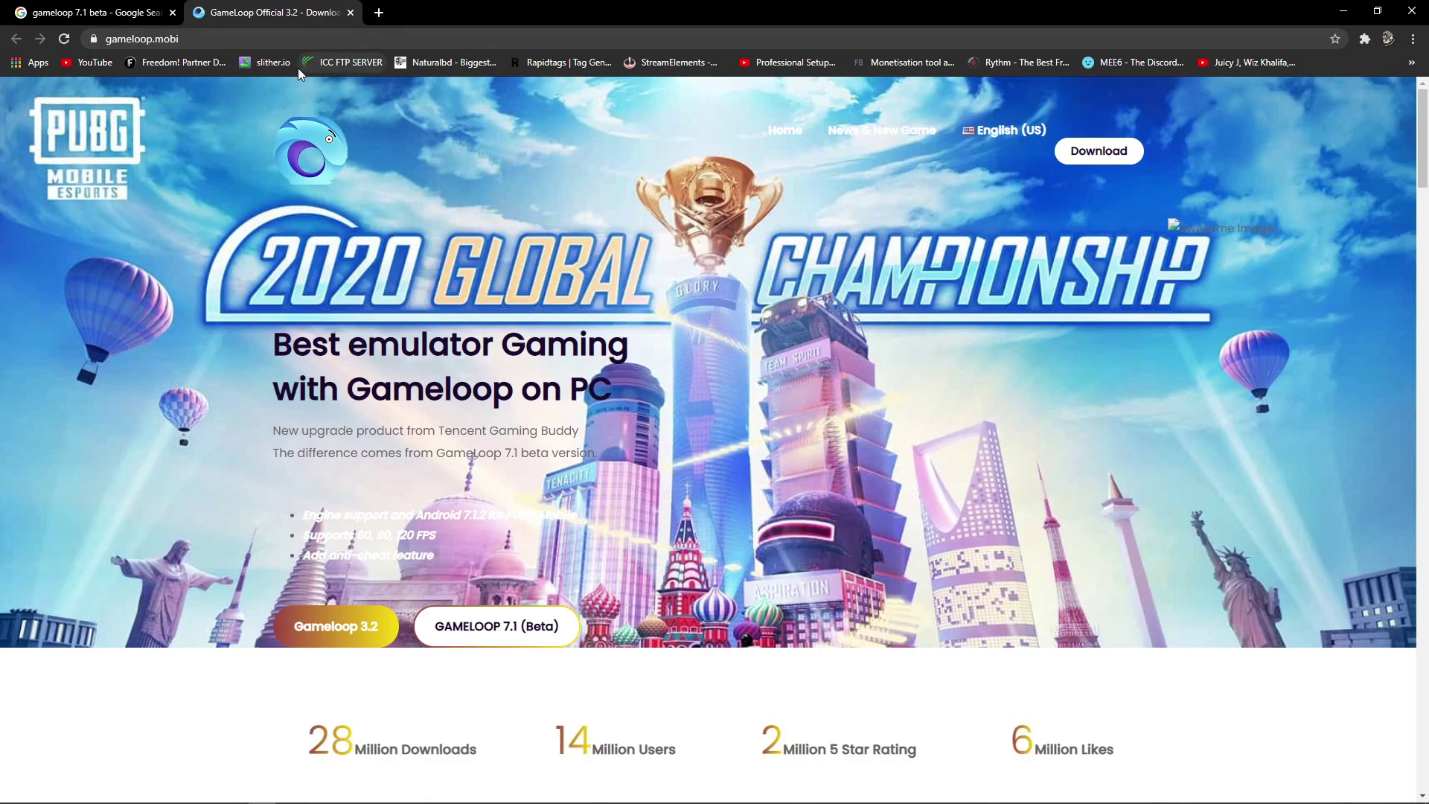
Download the English (Global) GameLoop 7.1 Beta installer from gameloop.mobi and open it
scroll(700, 413, "down", 2)
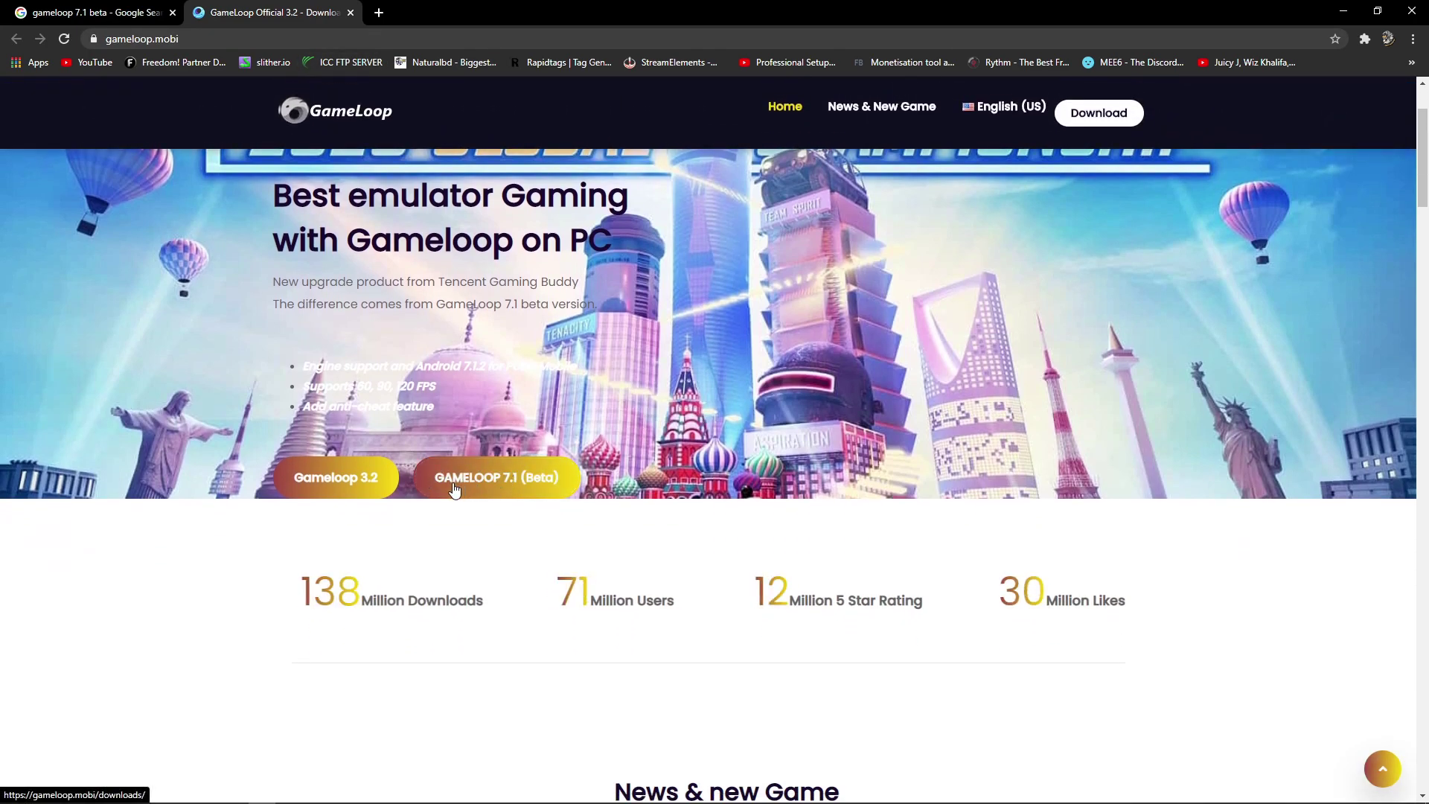
left_click(513, 488)
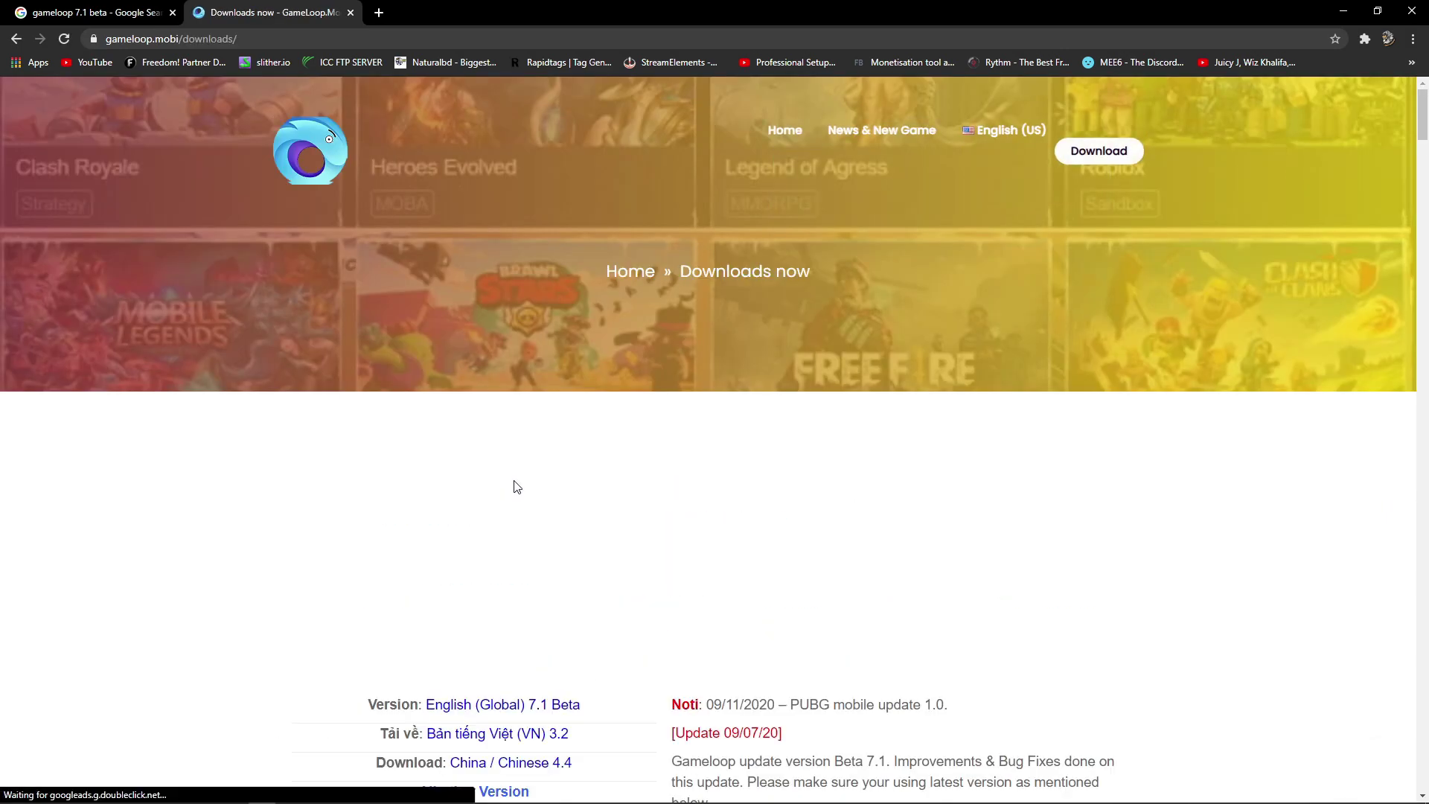
scroll(521, 521, "down", 2)
left_click(560, 557)
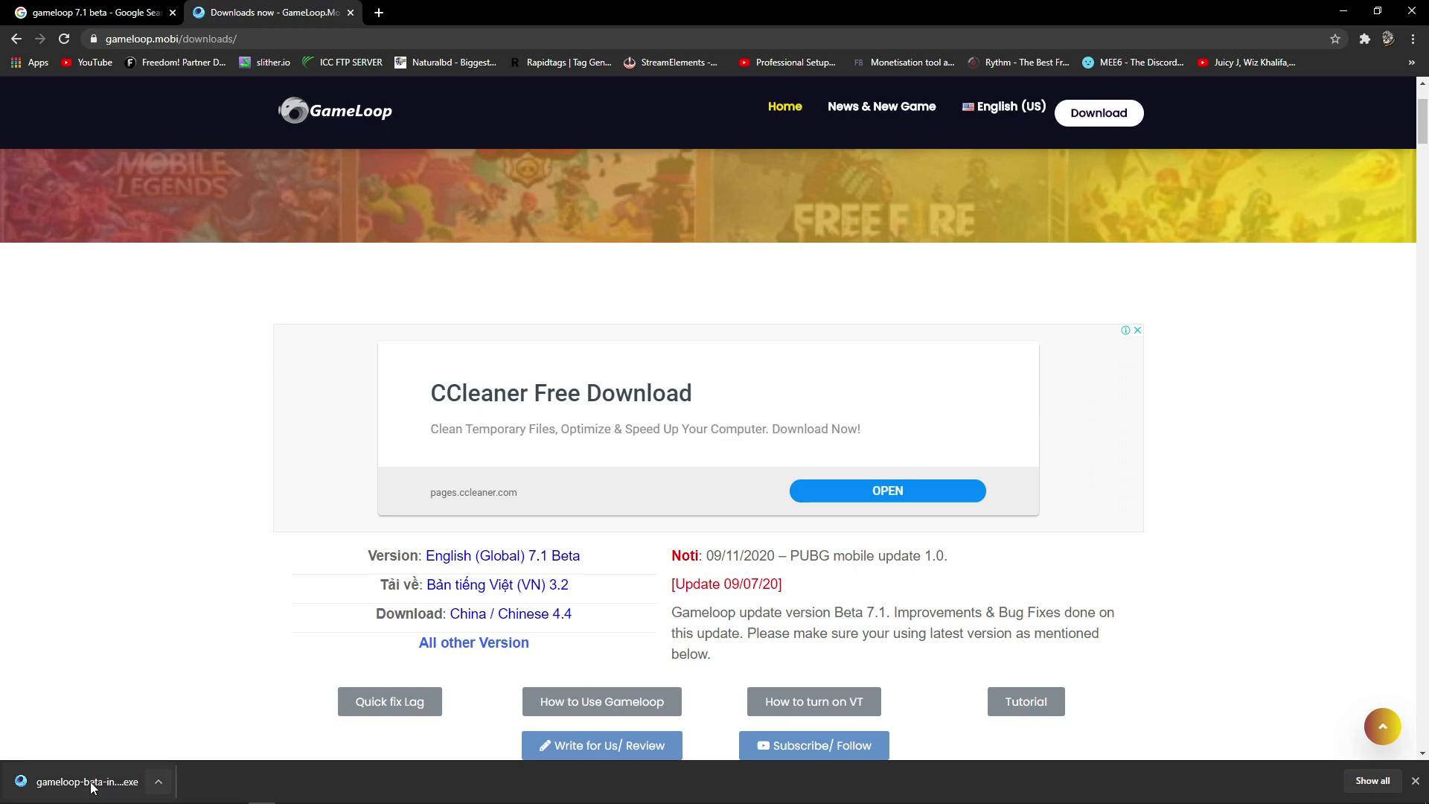
left_click(89, 791)
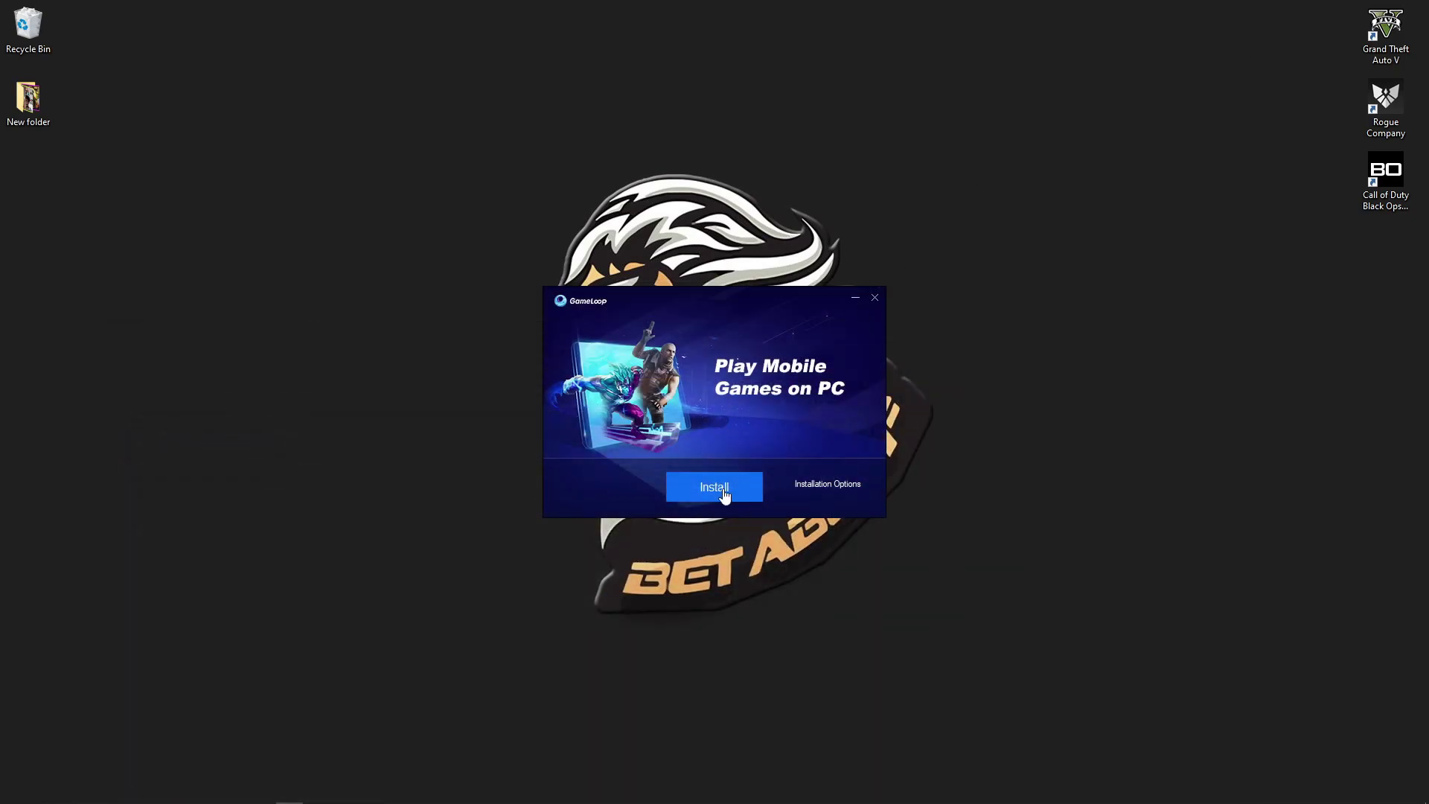
Install GameLoop from its setup window and start it to the Game Center
left_click(722, 491)
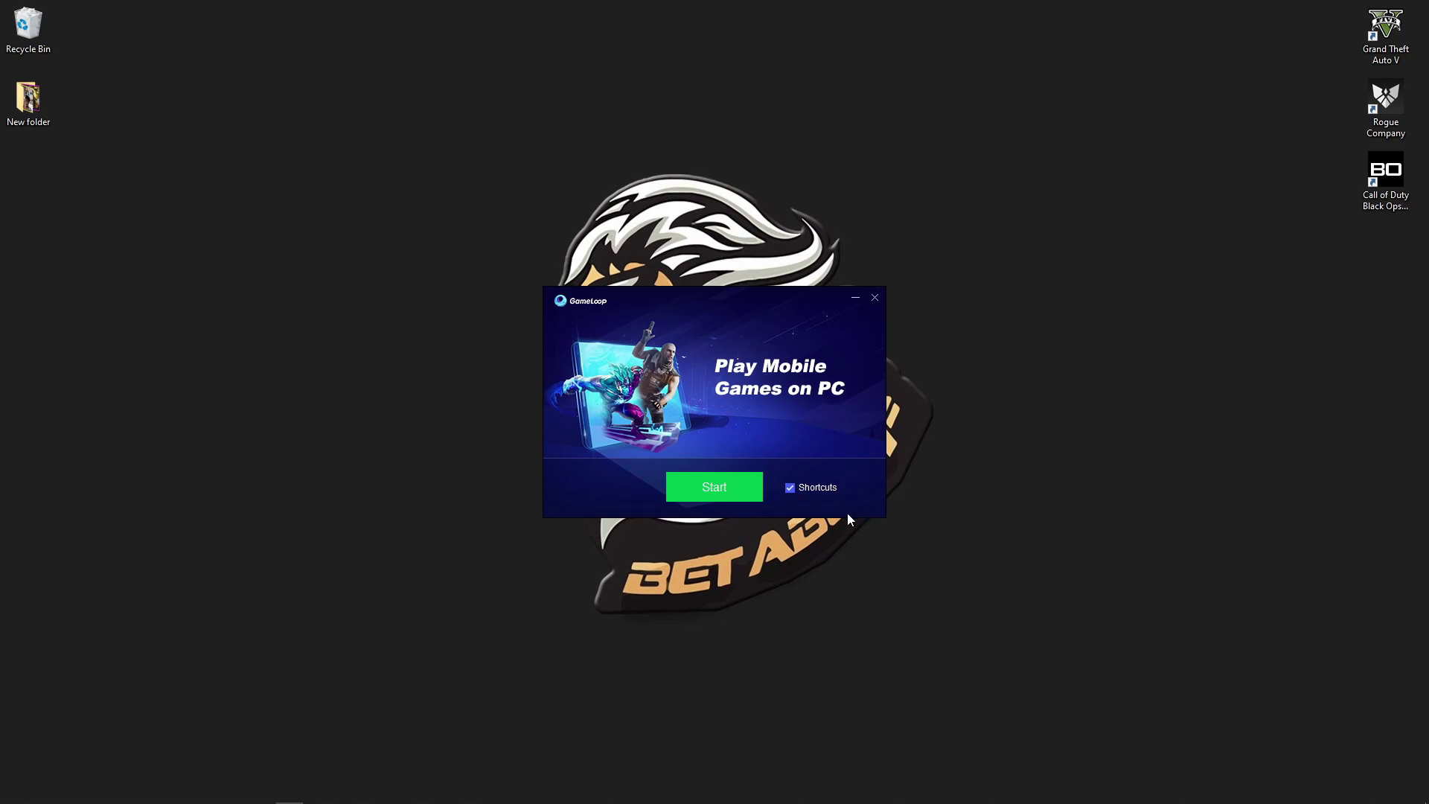
left_click(731, 490)
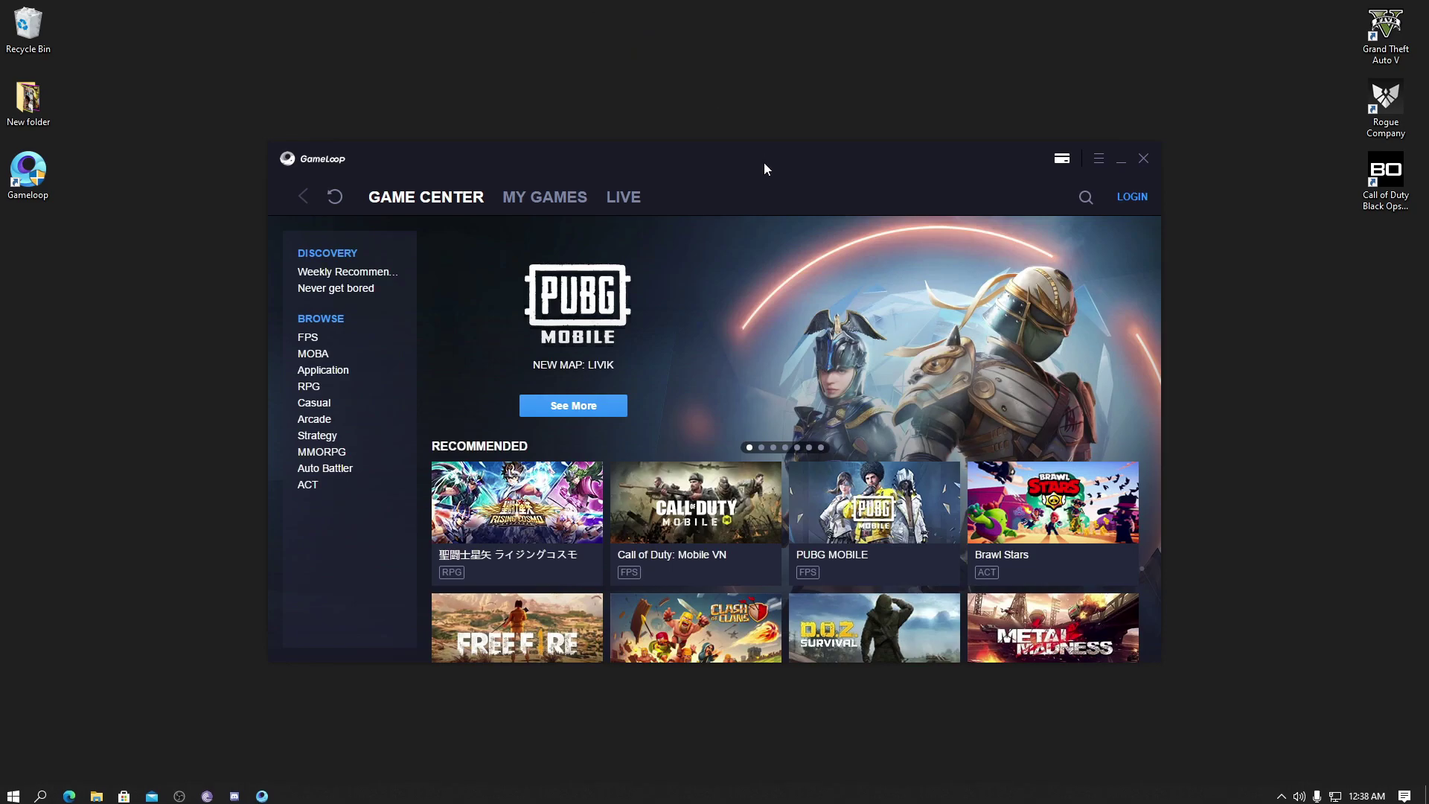
Search the Game Center for Call of Duty, view its game page, then return home
left_click(1087, 199)
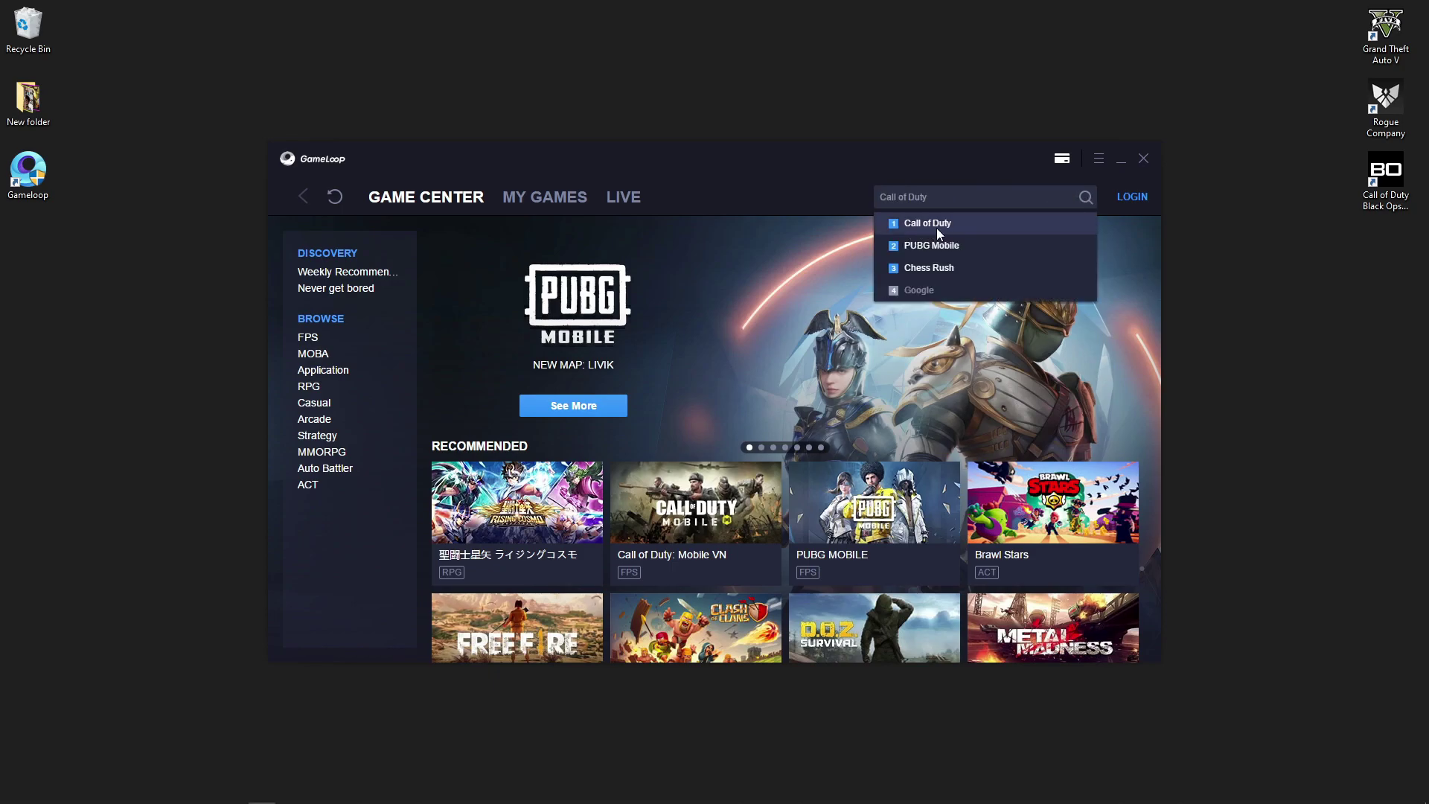
left_click(938, 229)
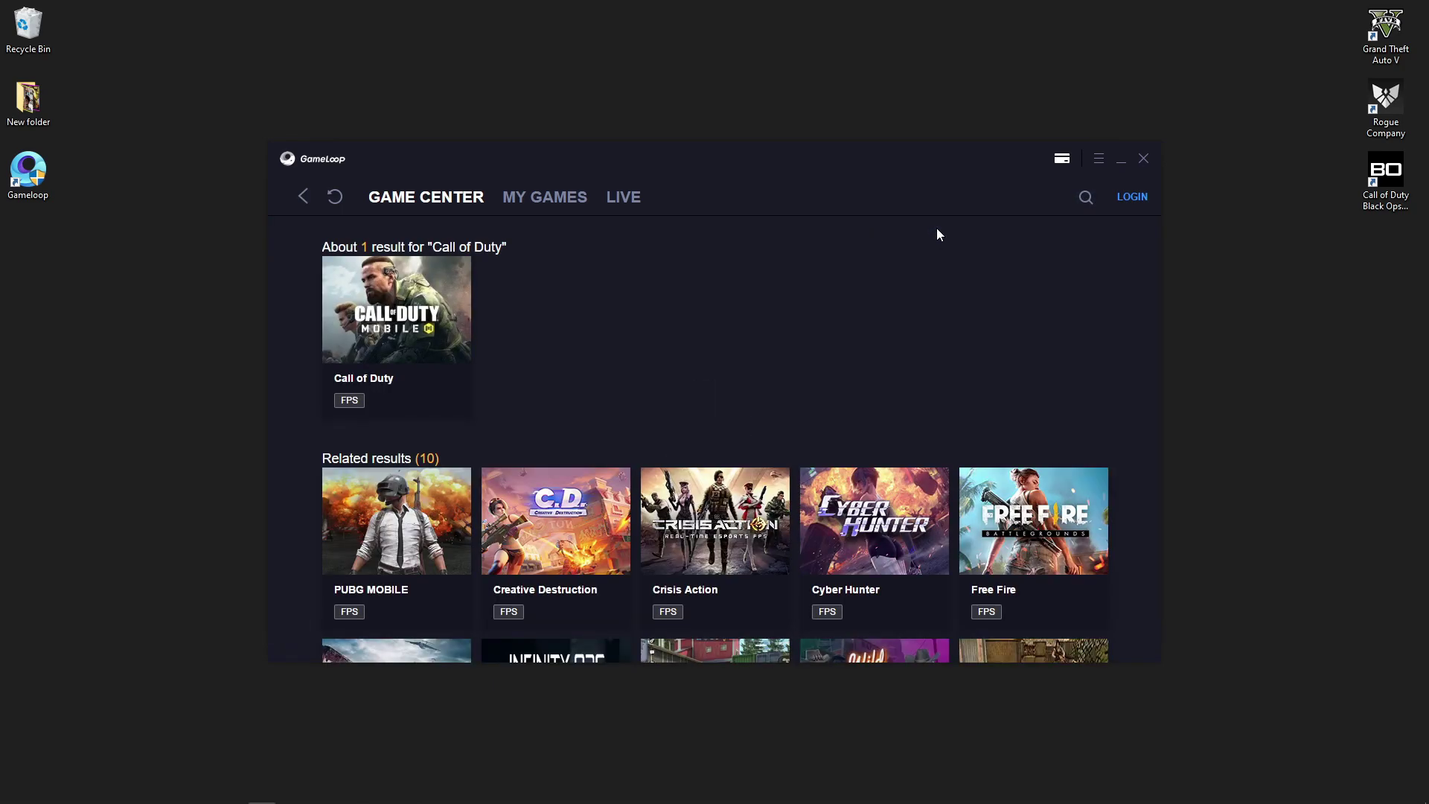
left_click(378, 317)
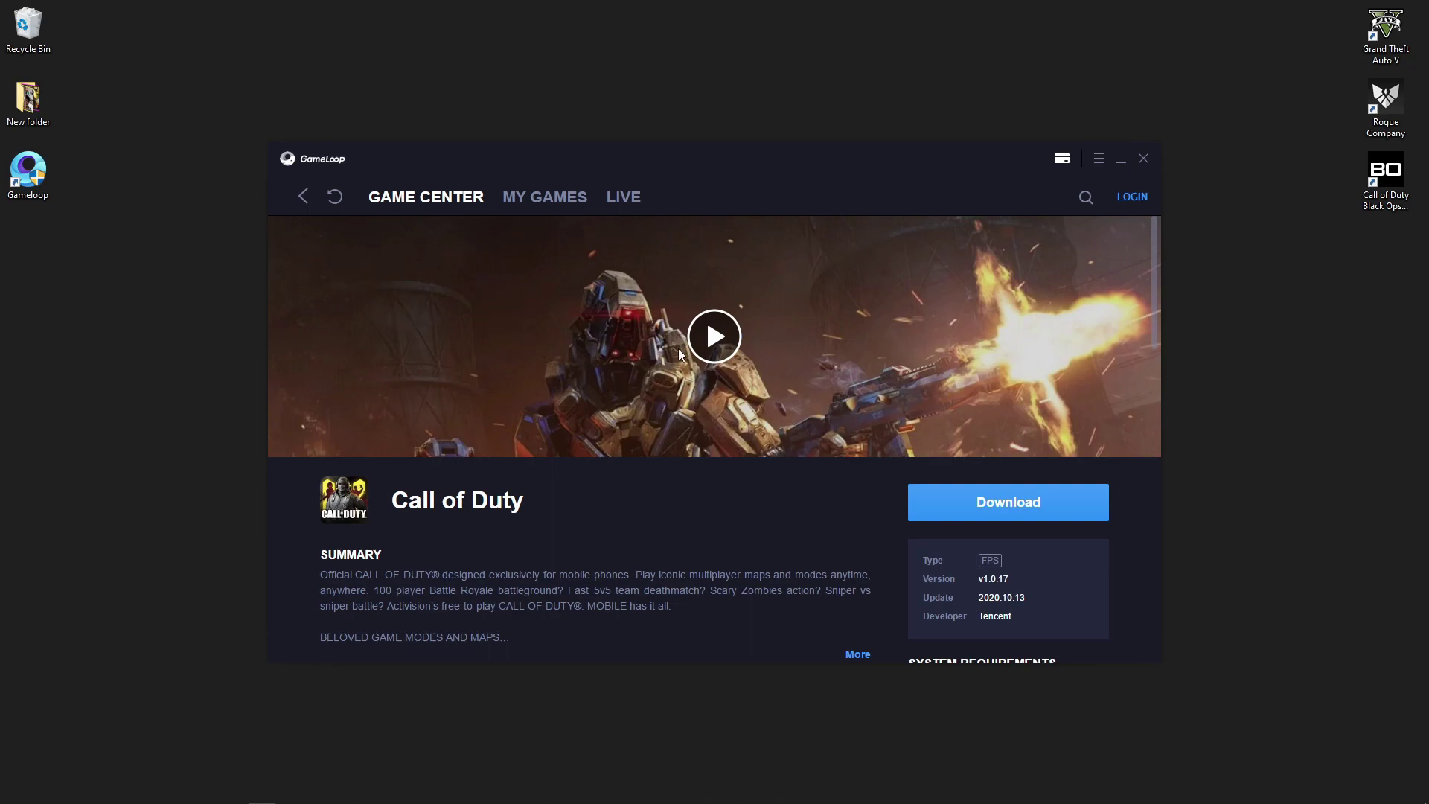
left_click(304, 197)
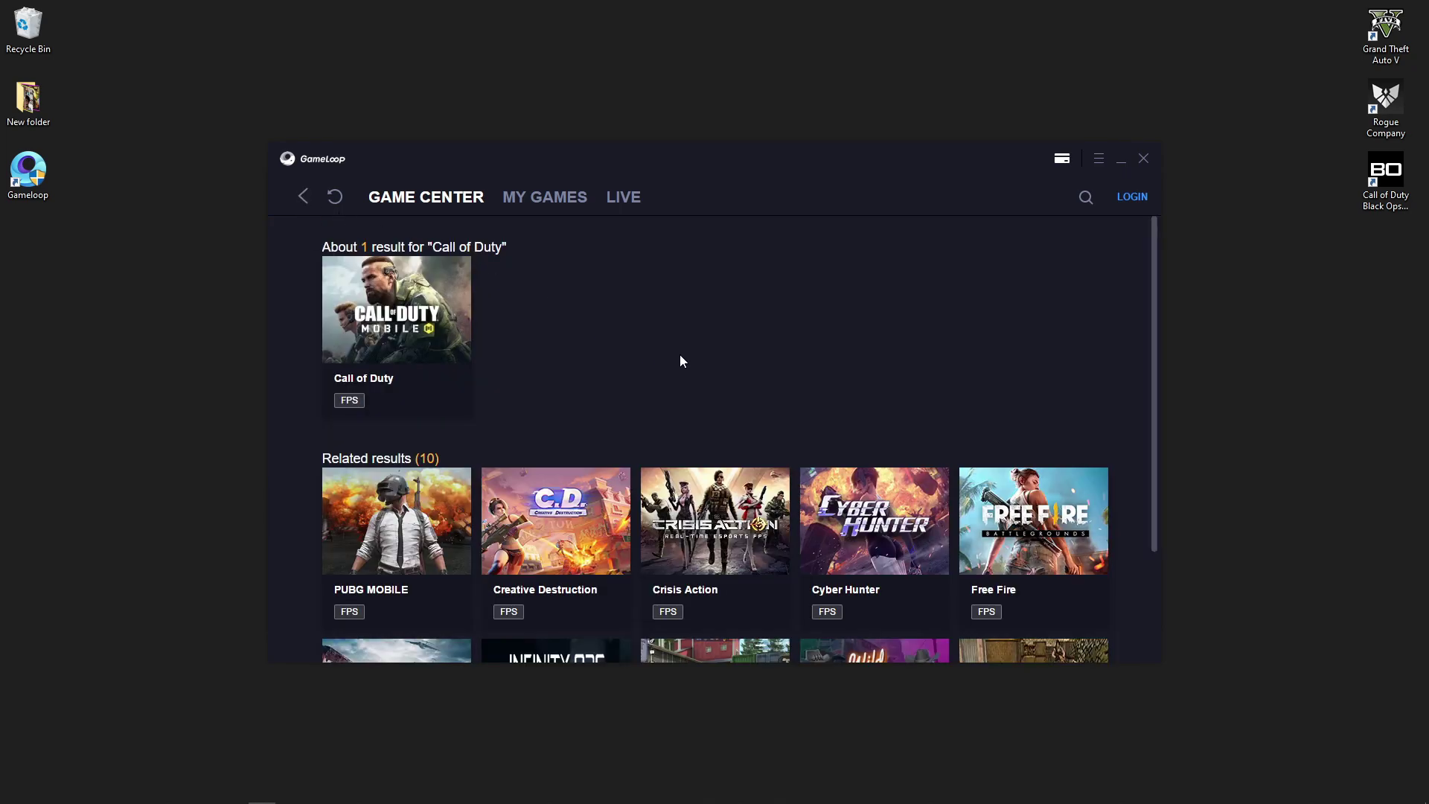
scroll(680, 362, "down", 2)
left_click(301, 198)
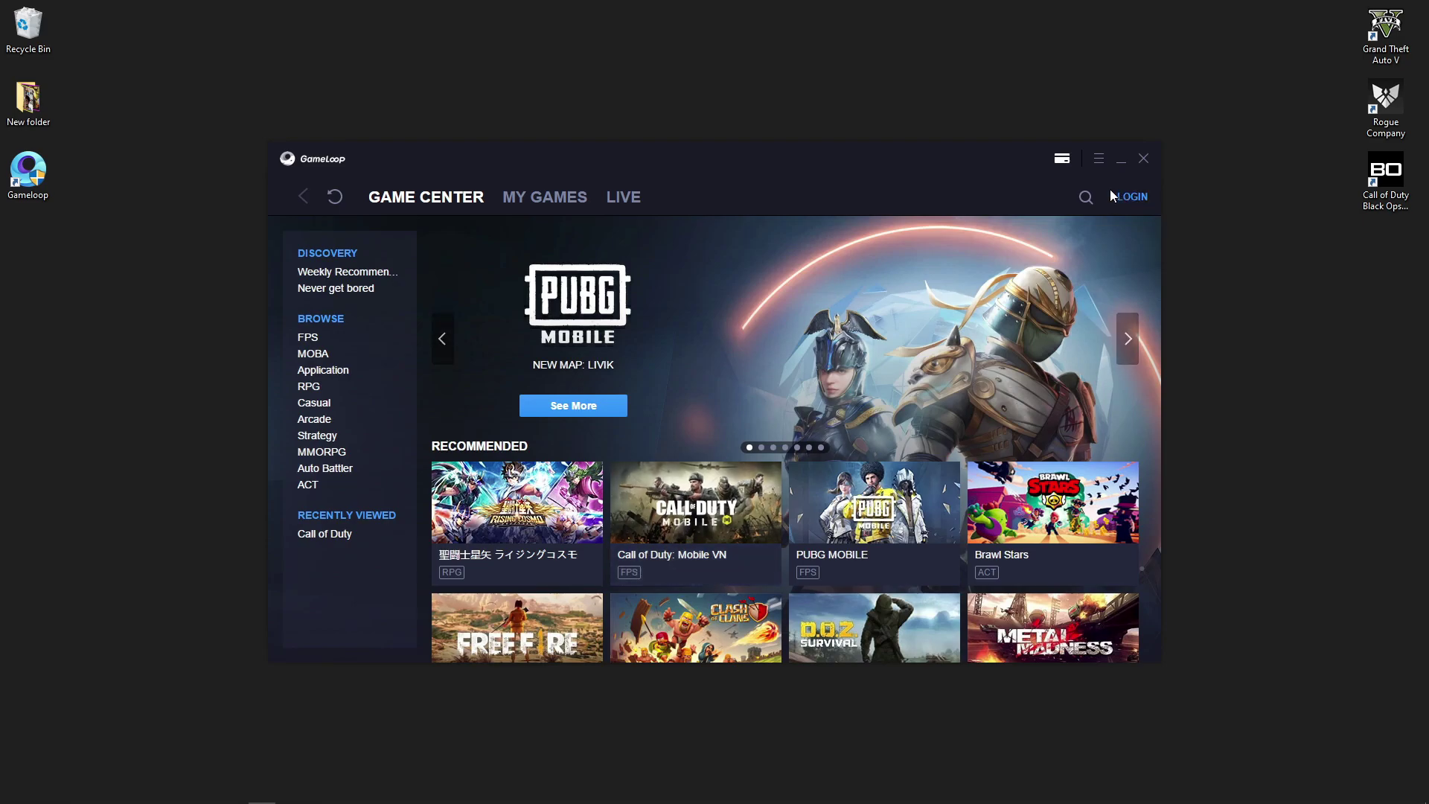
Search again for 'Call of Duty' and download the game from its page
left_click(1085, 198)
type("Call of Duty")
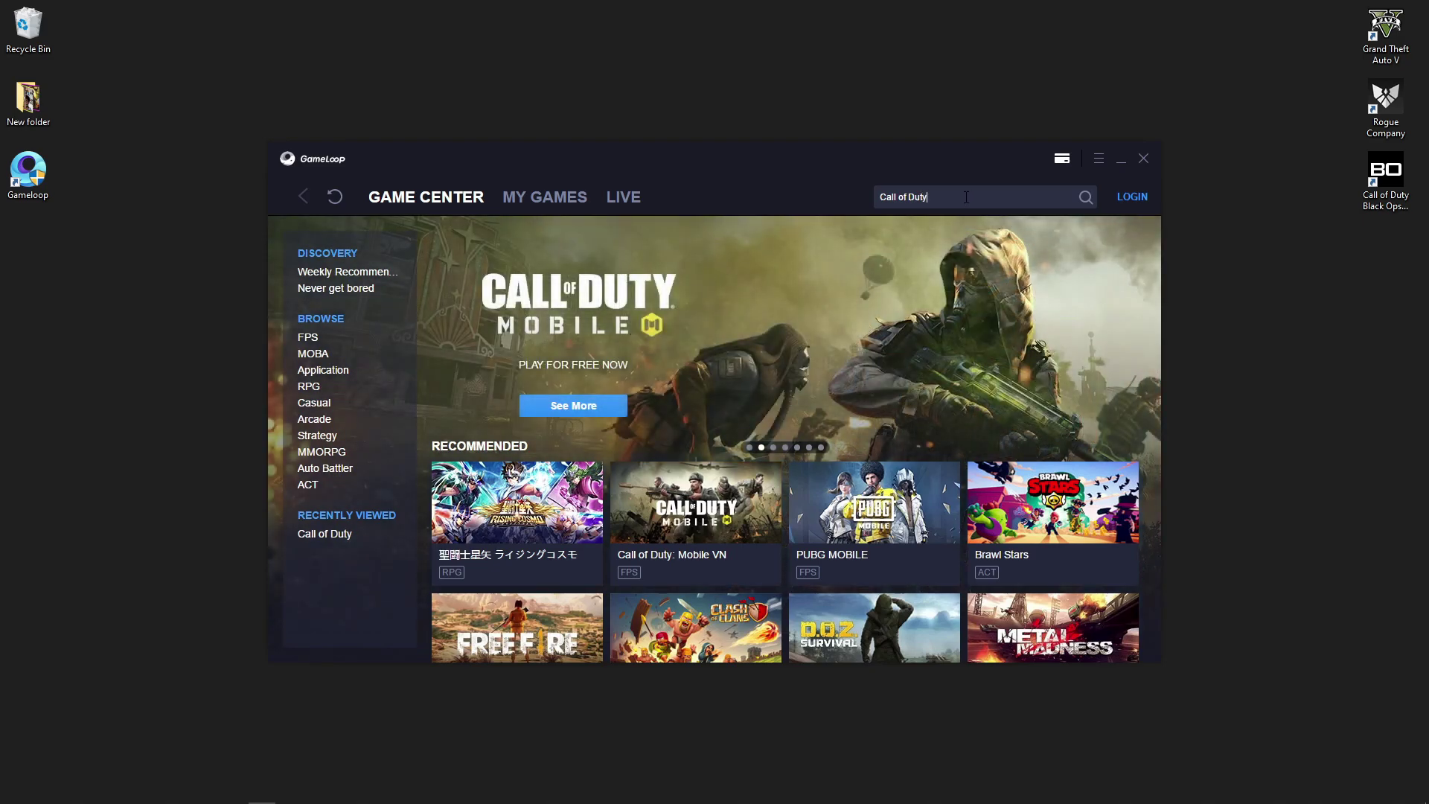
key("Return")
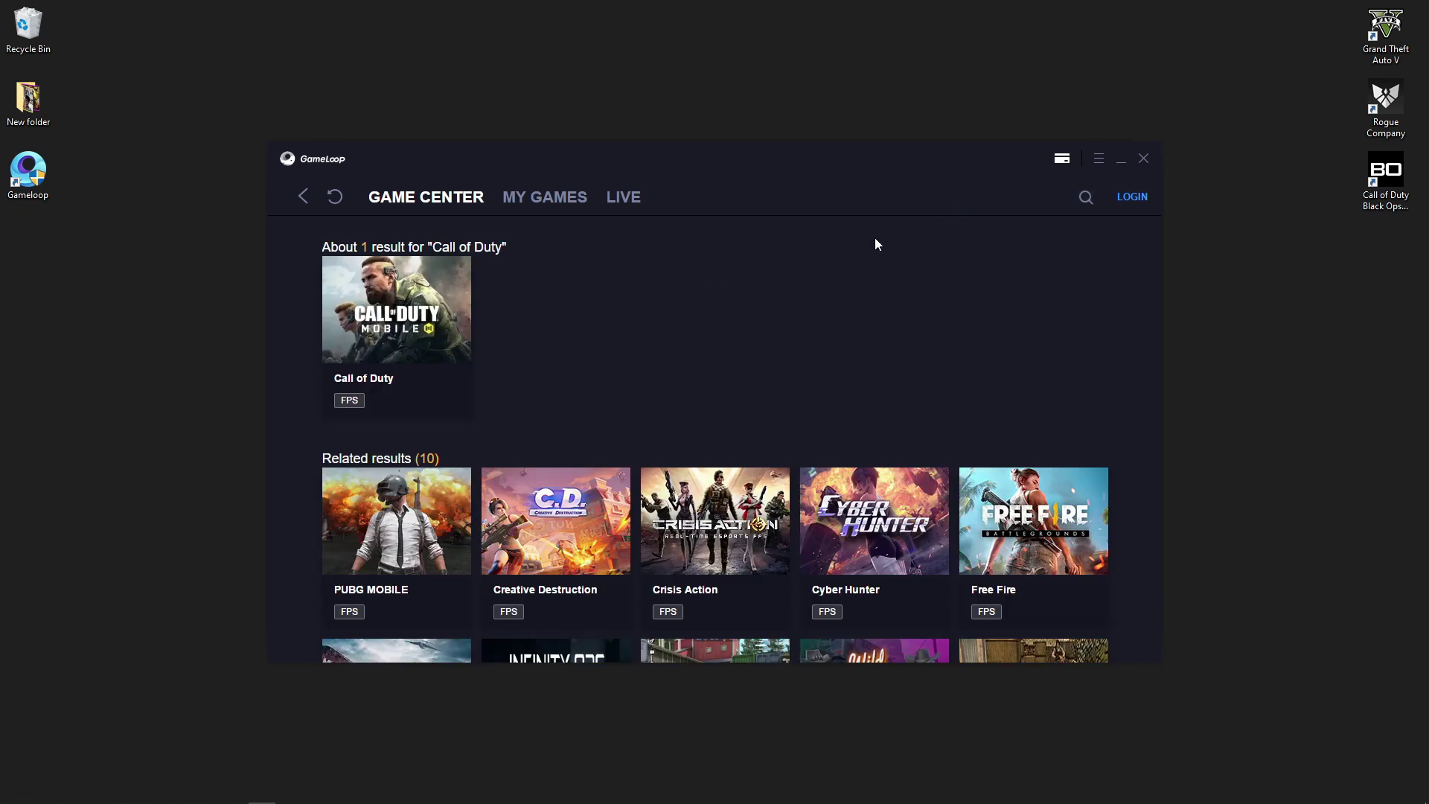
left_click(413, 358)
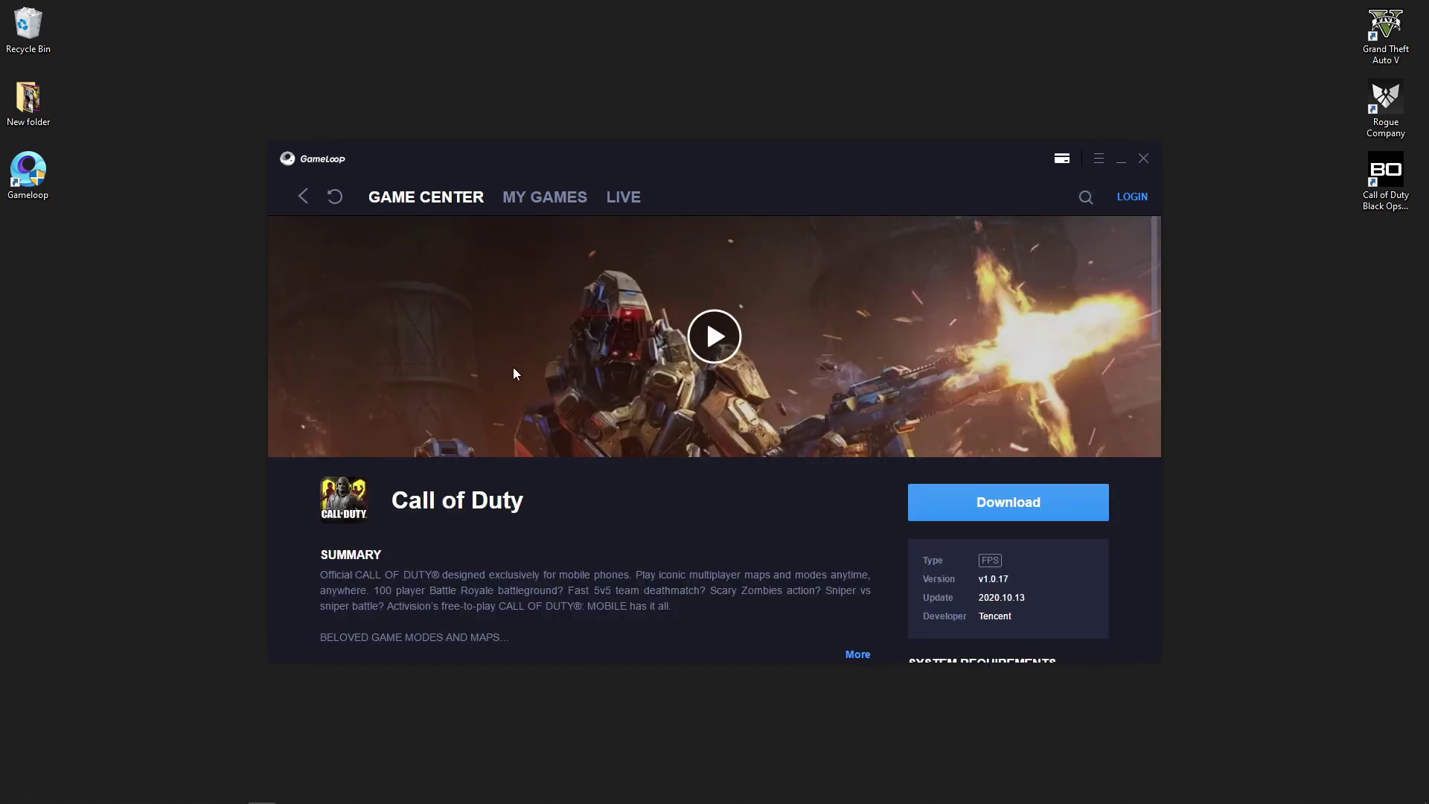
left_click(1028, 513)
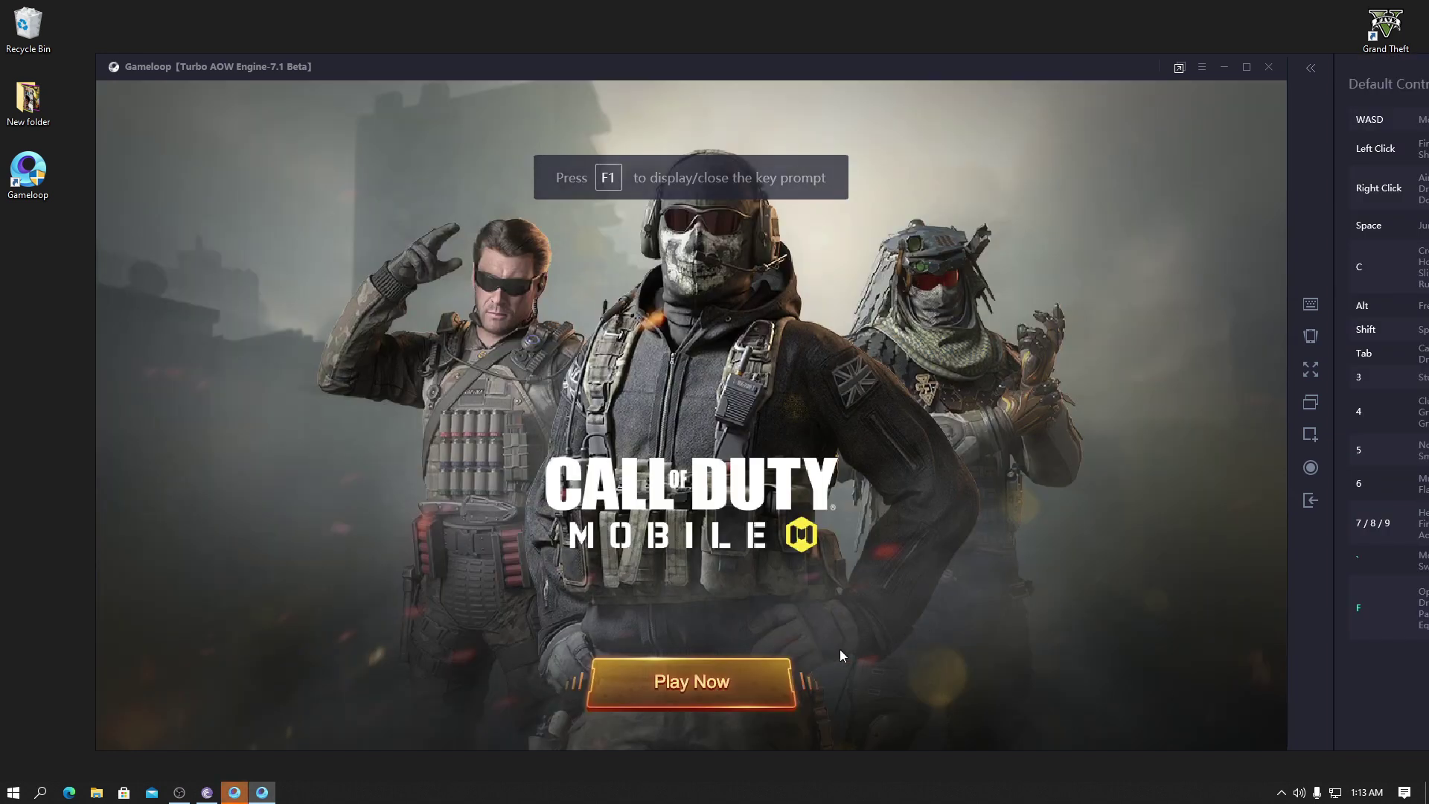
Start Call of Duty Mobile past the controls tutorial and open the Key Mapping editor
left_click(748, 682)
left_click(752, 527)
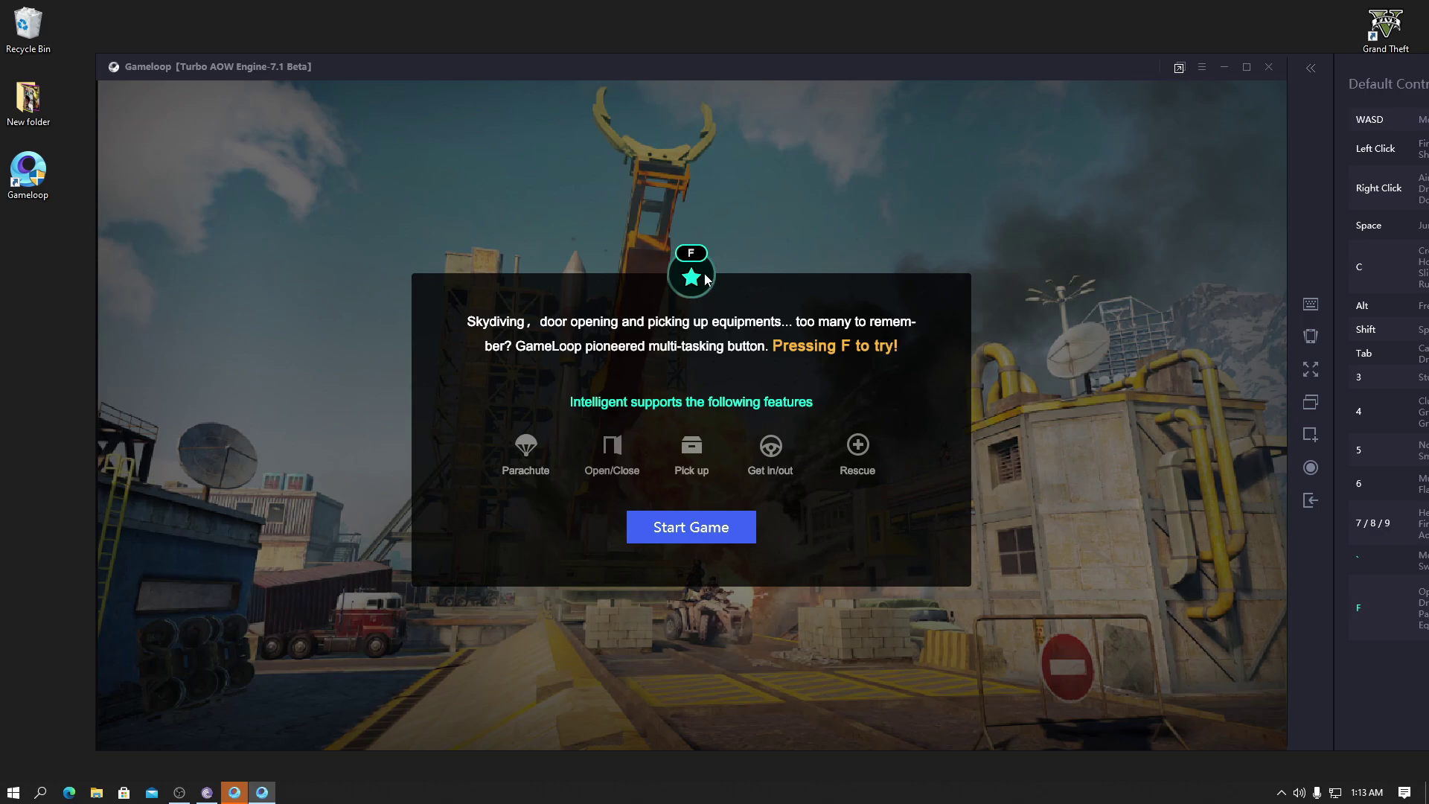
left_click(675, 524)
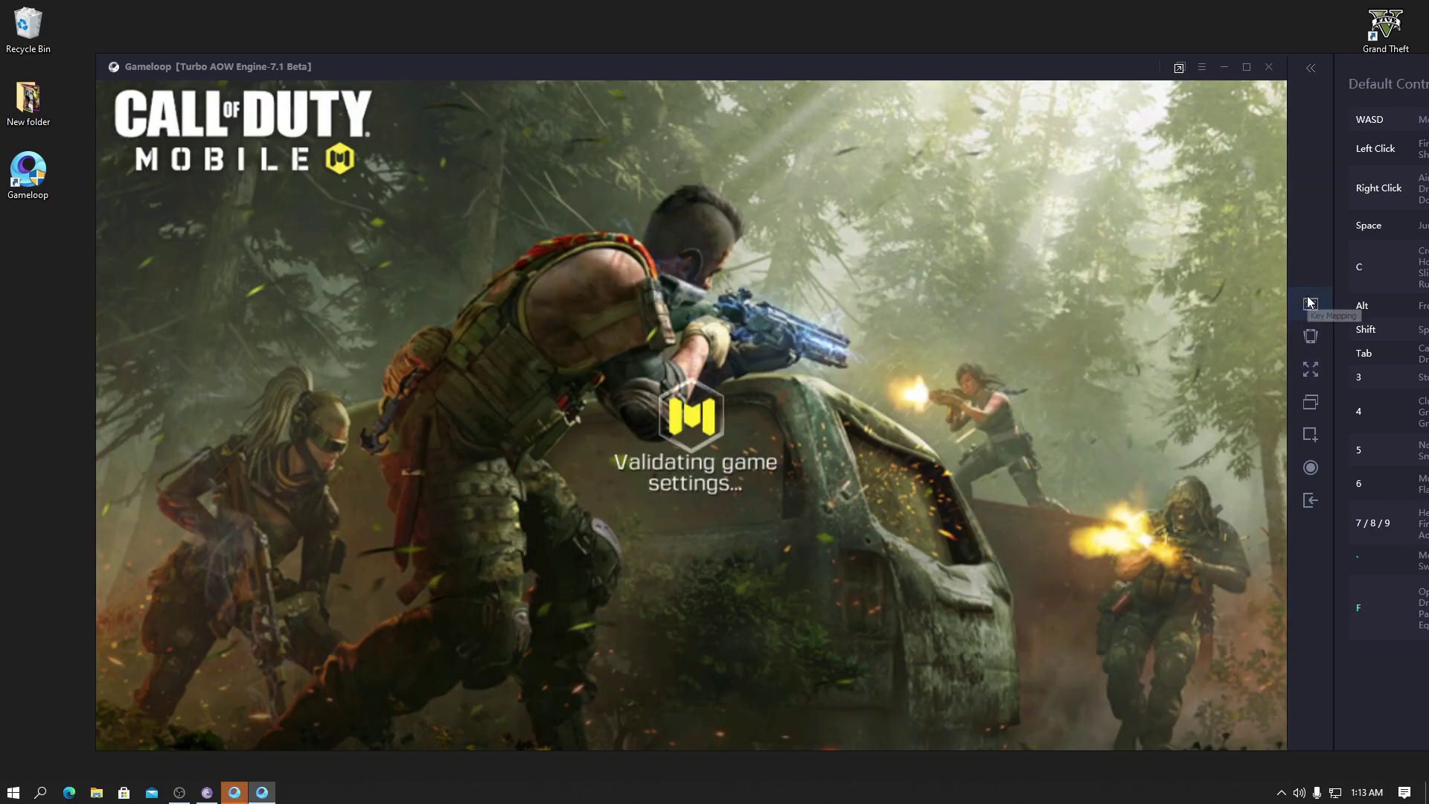
left_click(1309, 301)
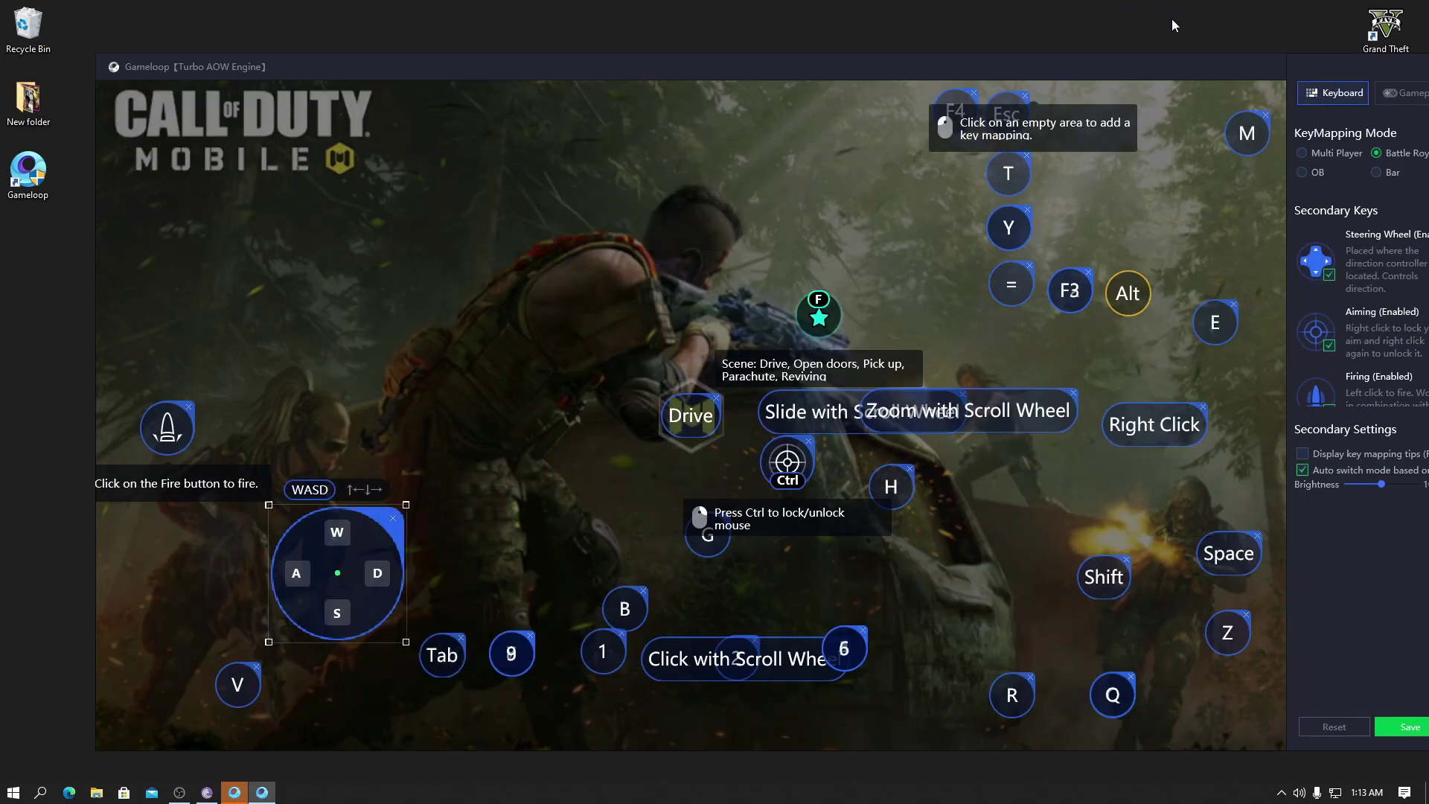
Nudge the emulator window left and save the keyboard key mapping
left_click_drag(1133, 60, 1088, 55)
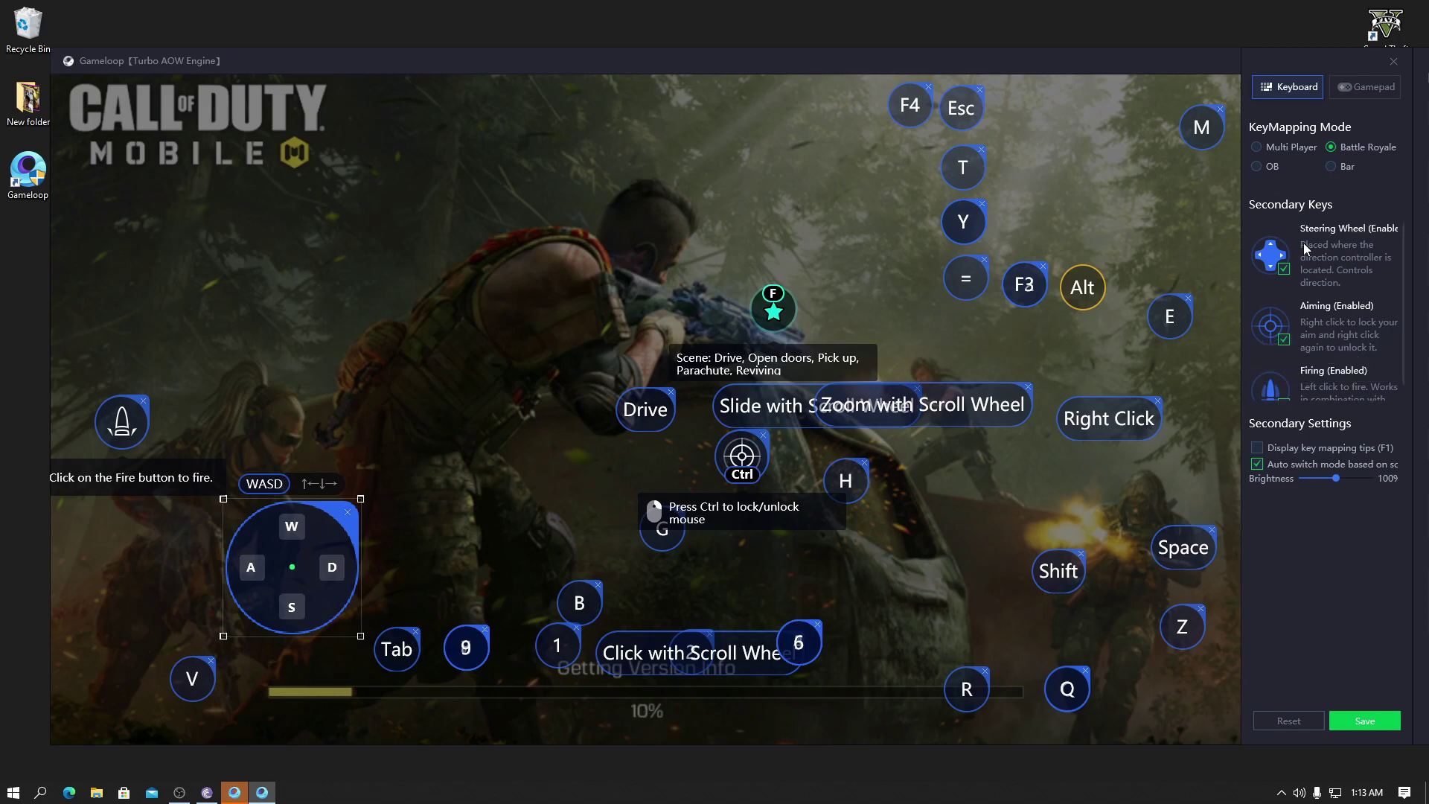
scroll(1326, 360, "down", 1)
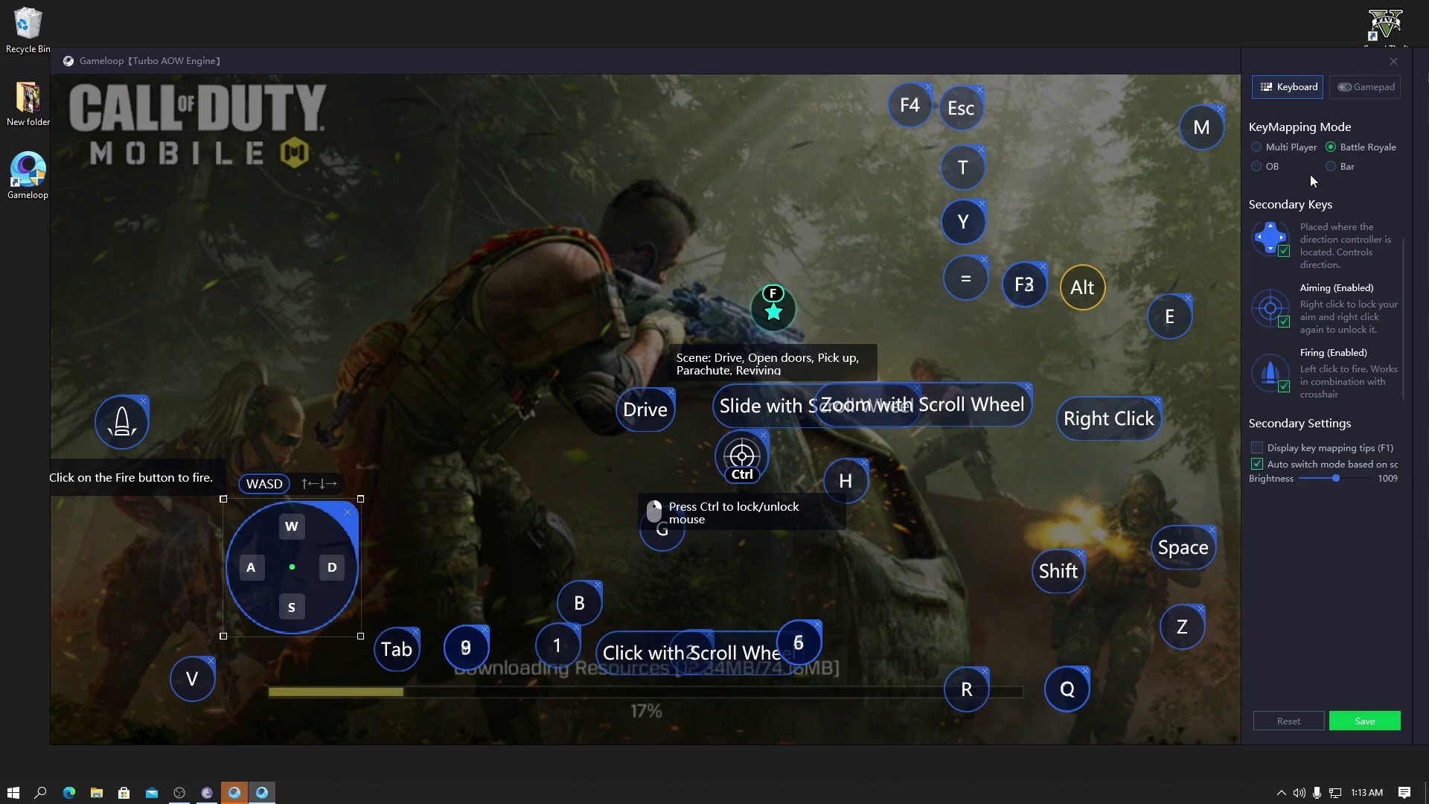
left_click(1366, 721)
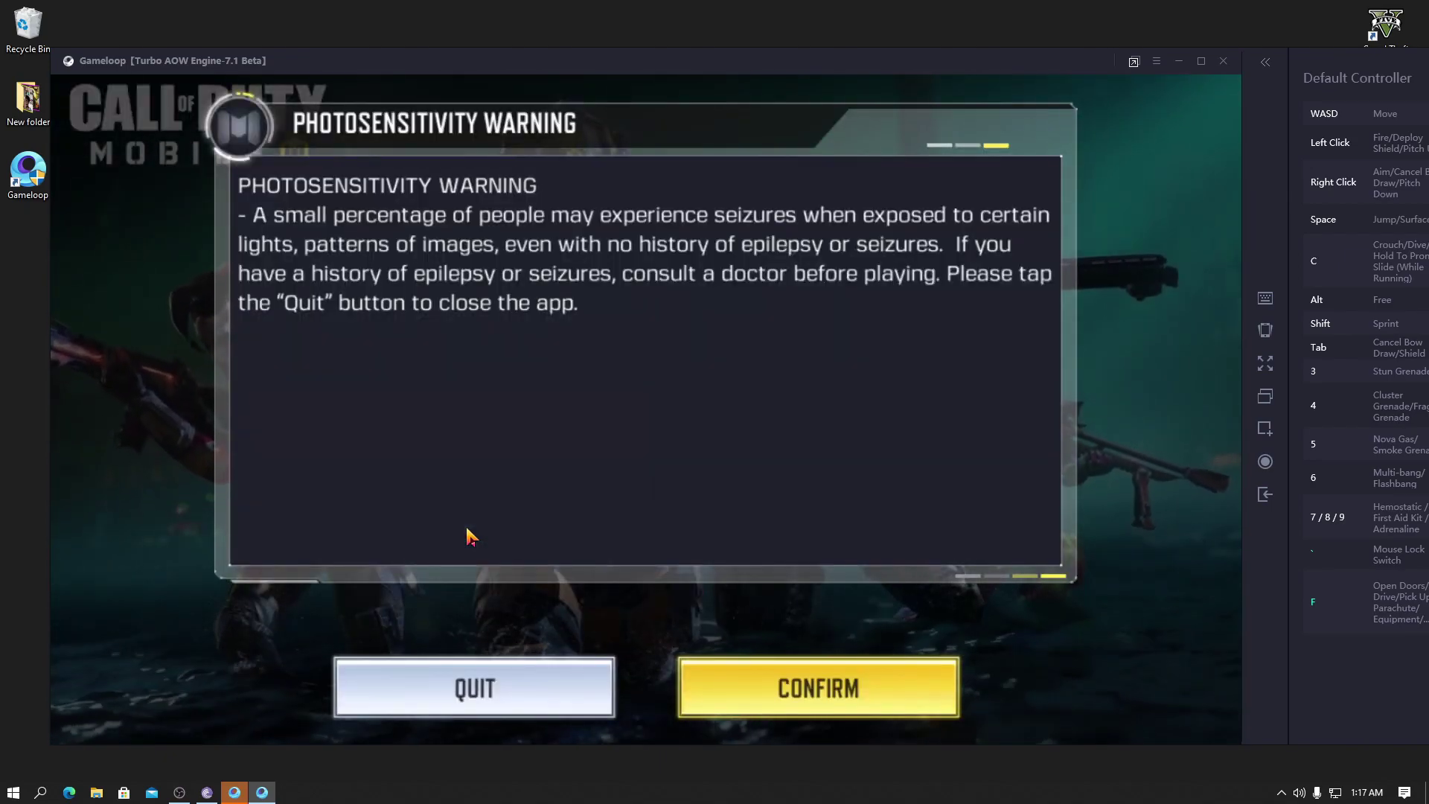
Confirm the photosensitivity warning, accept the Terms of Use, and choose LOGIN OR CREATE
left_click(734, 694)
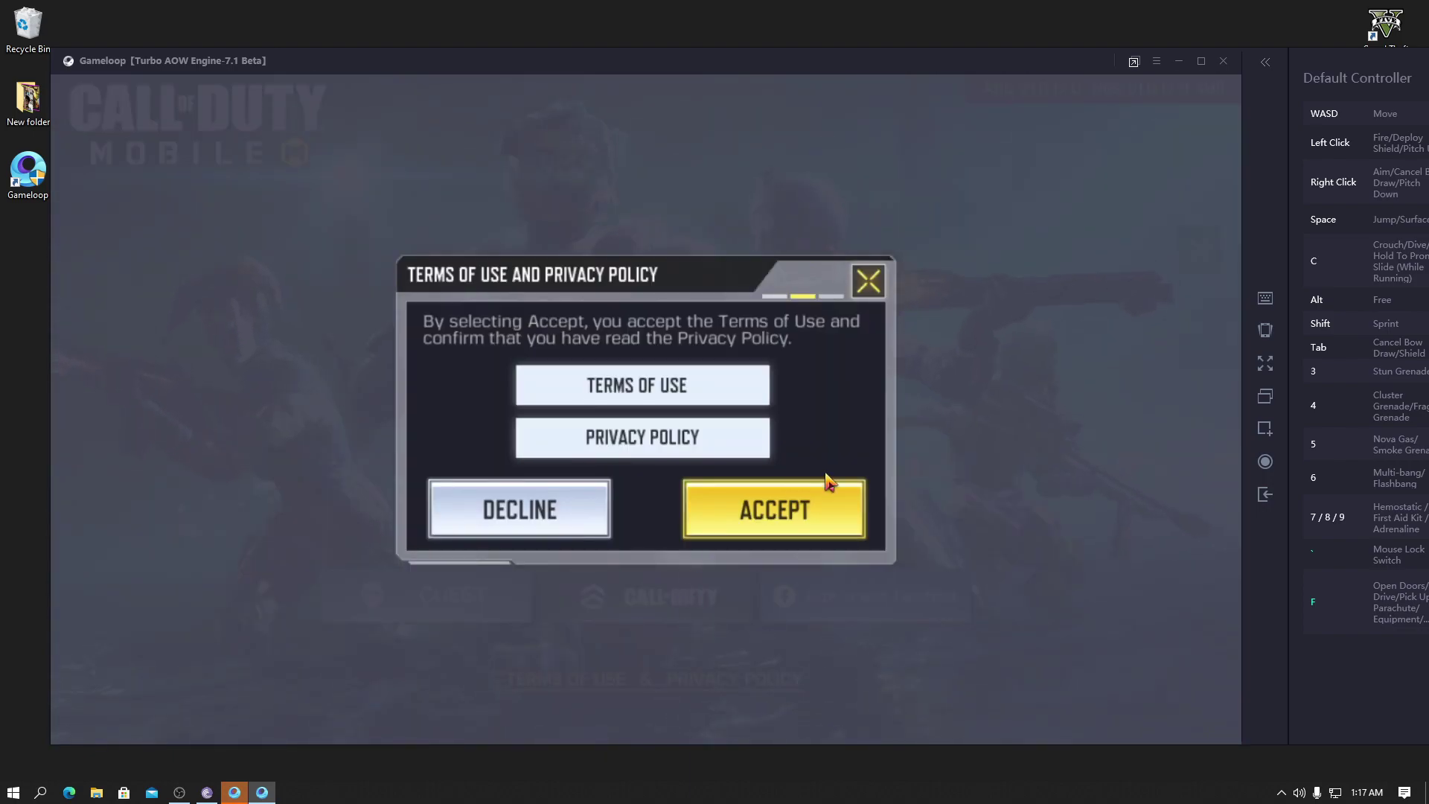
left_click(793, 523)
left_click(655, 597)
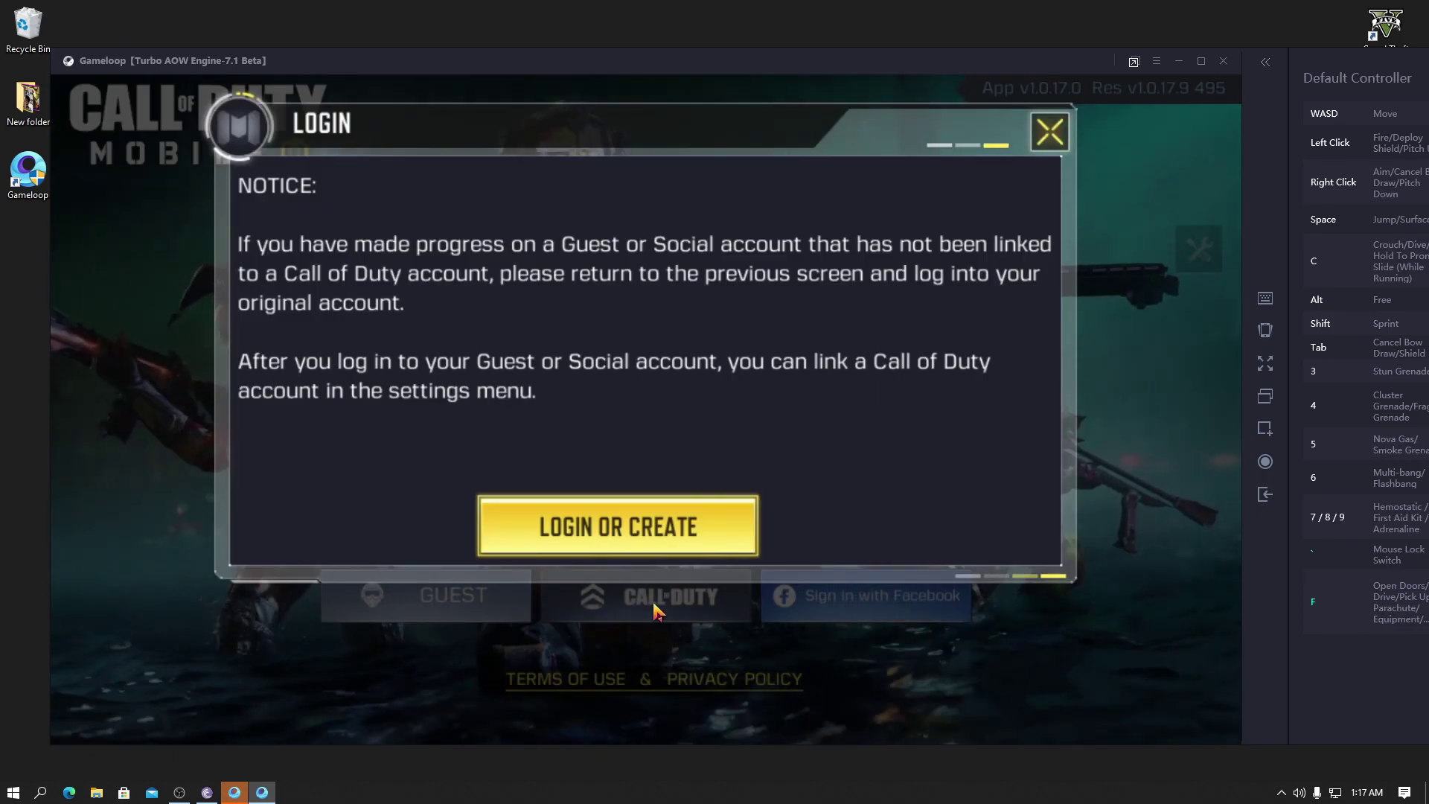
left_click(654, 528)
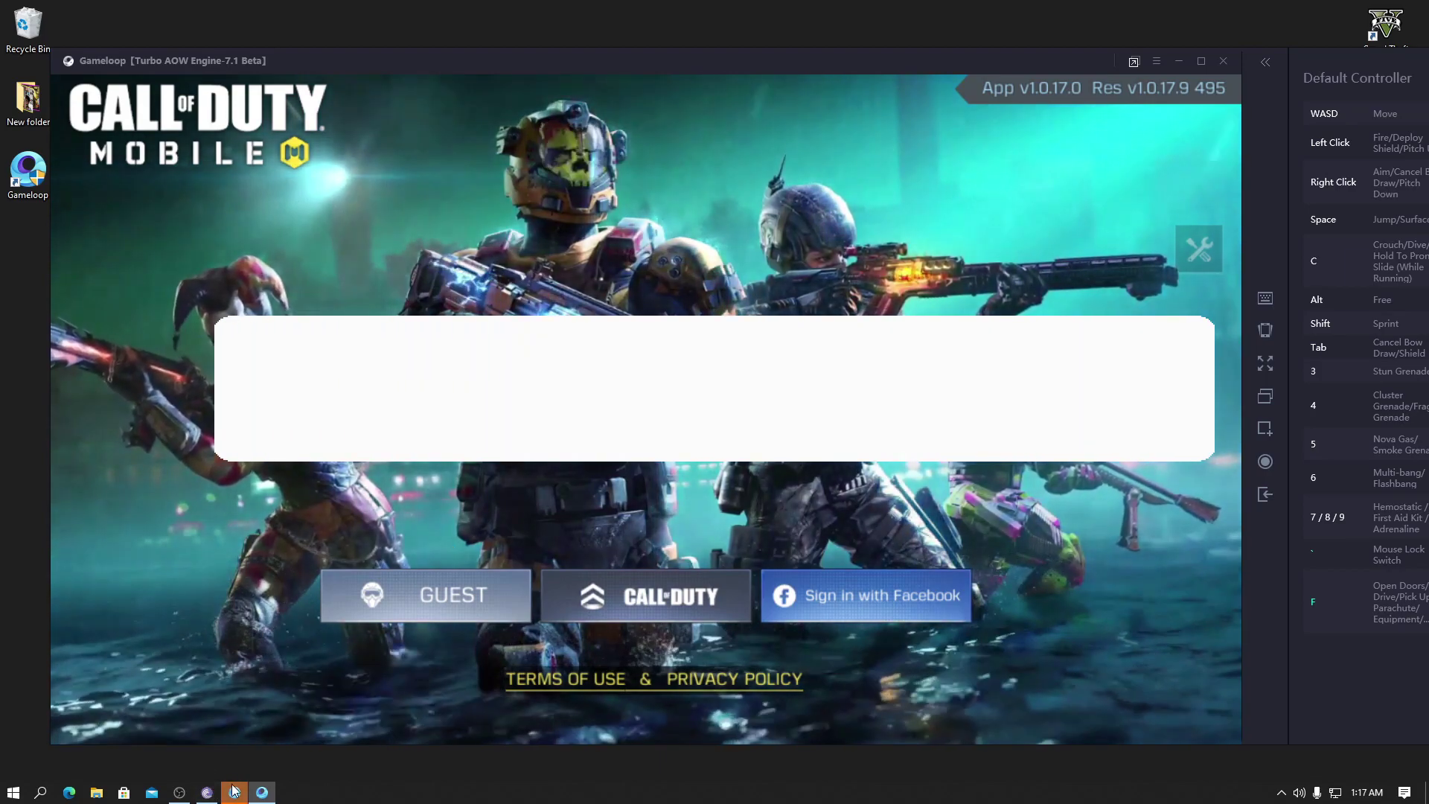